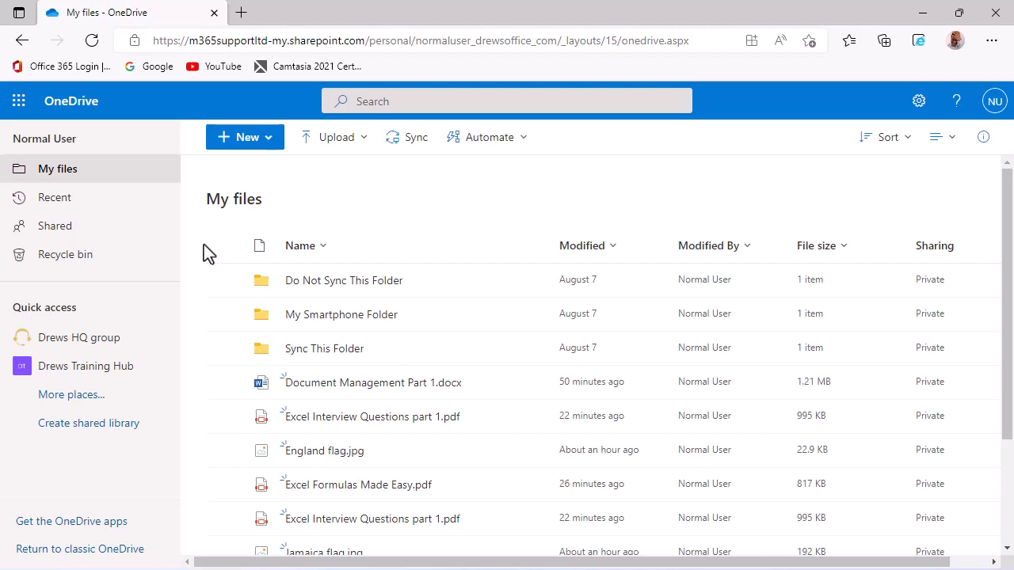
Share PowerPoint - Name That Flag.pptx with a colleague by sending a link that lets anyone with it edit
scroll(204, 245, "down", 2)
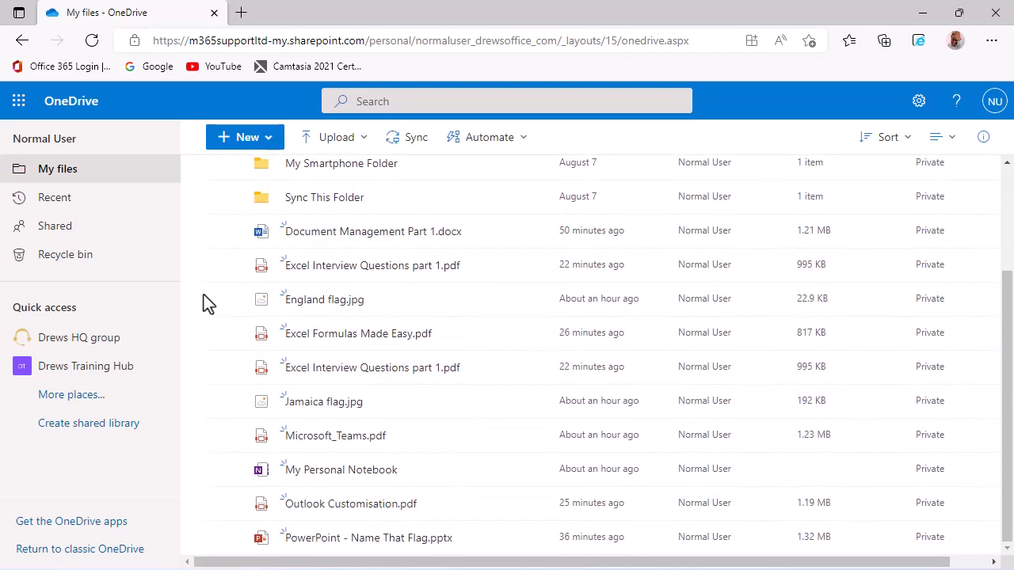
left_click(224, 539)
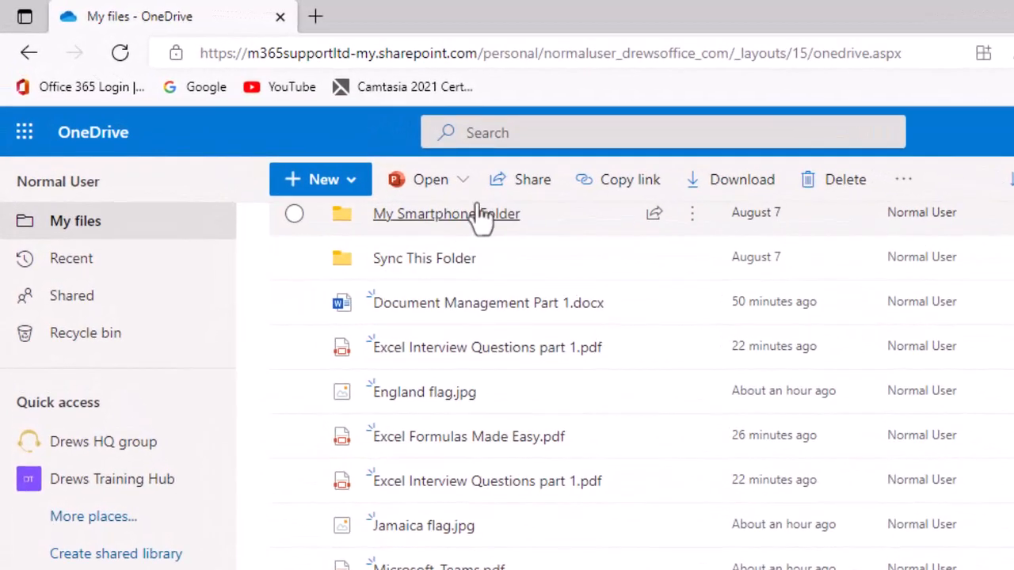
left_click(417, 144)
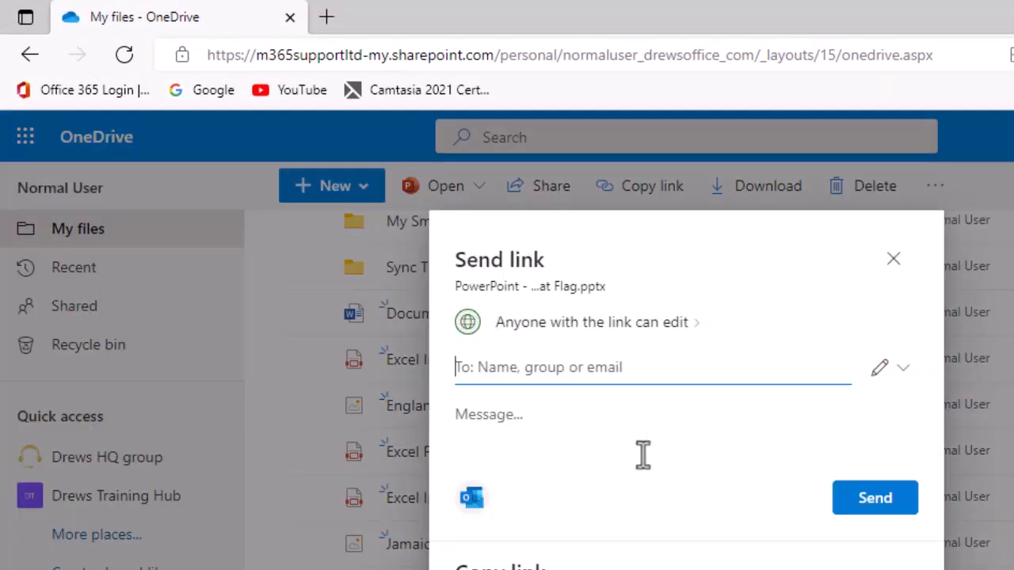
type("abn")
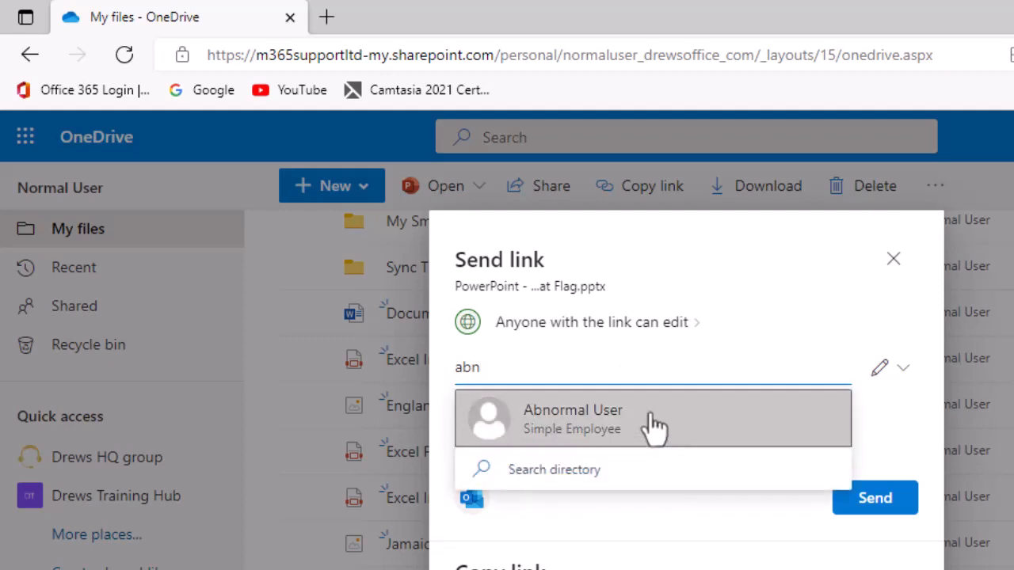
left_click(654, 428)
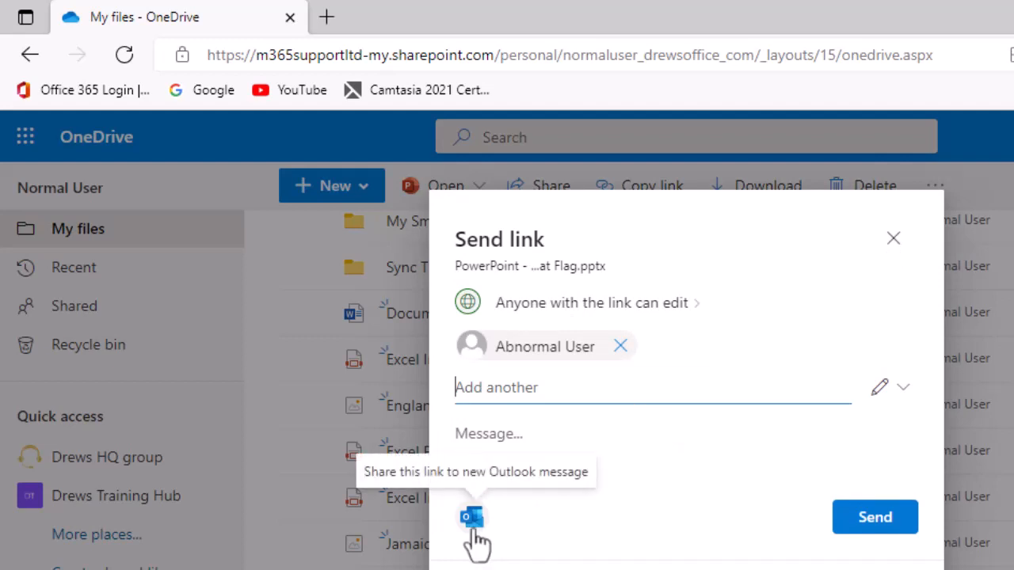
left_click(873, 519)
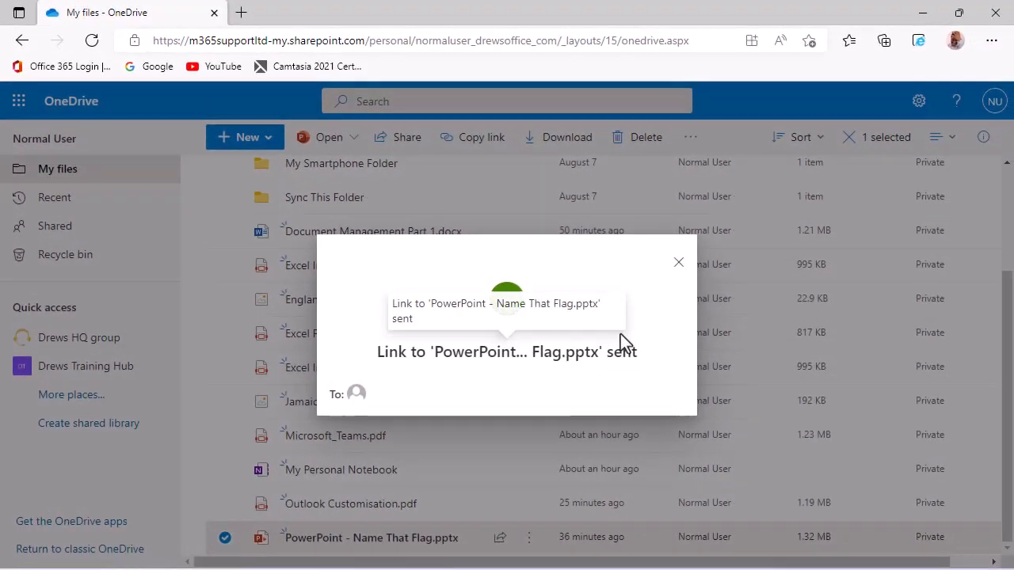
left_click(678, 263)
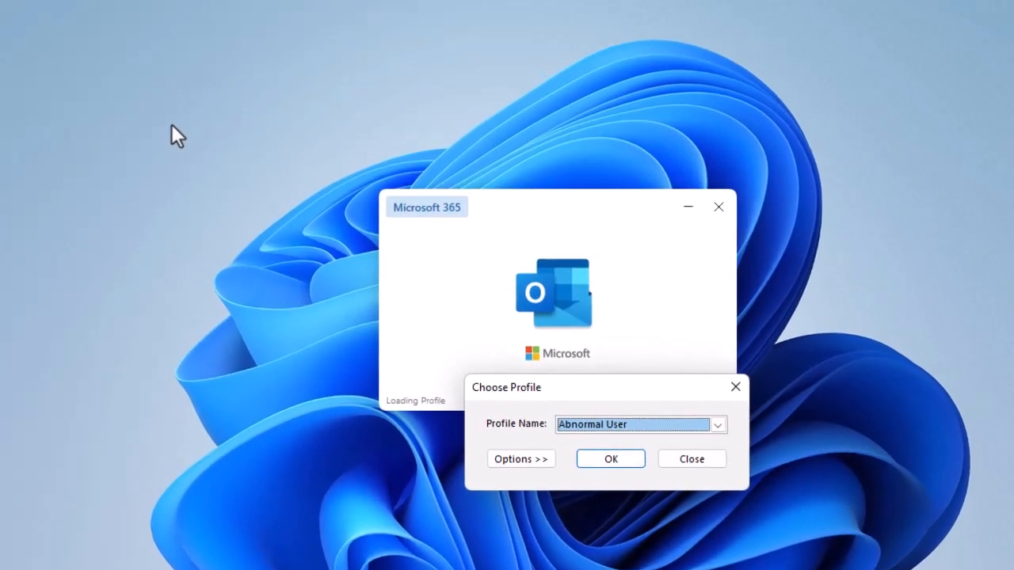
Switch to Outlook under the recipient's profile, read the sharing email and open the shared presentation from it
left_click(627, 461)
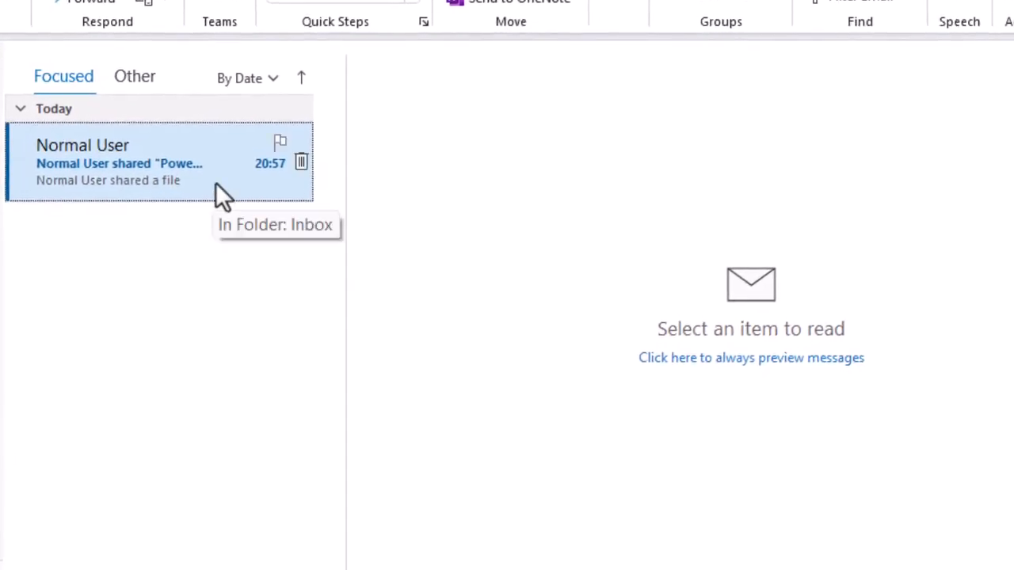
left_click(222, 196)
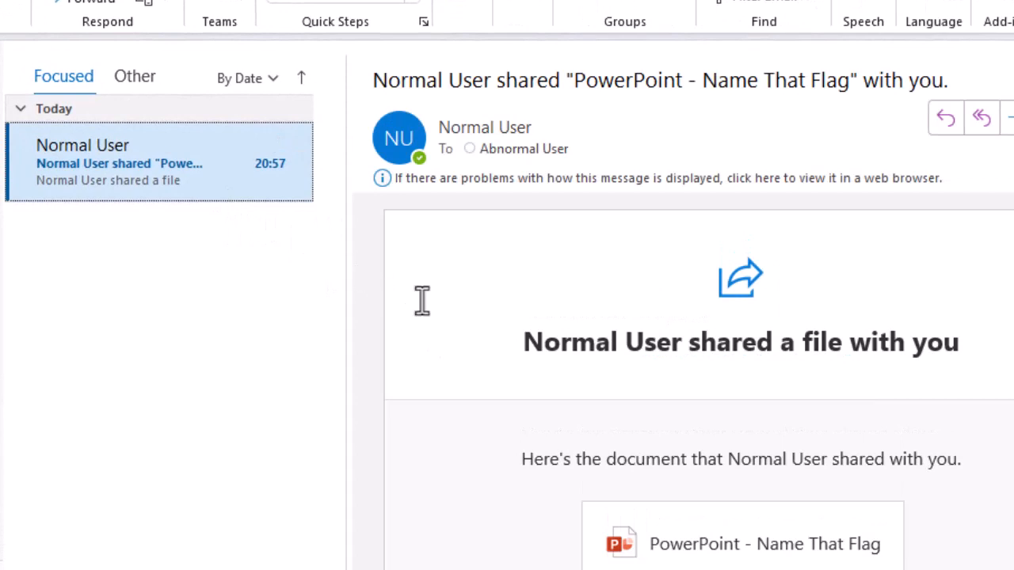
scroll(441, 312, "down", 1)
scroll(442, 312, "down", 1)
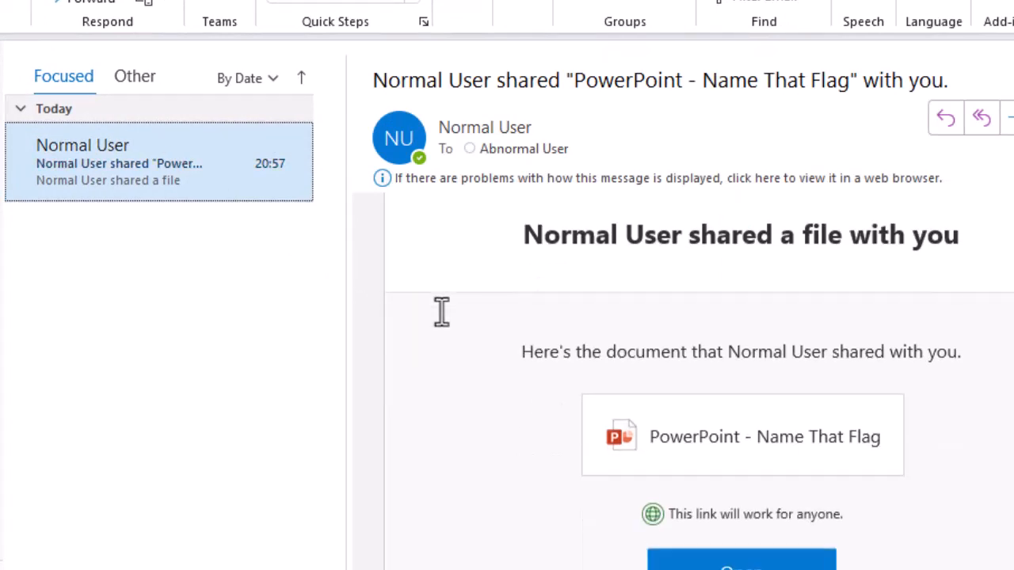
scroll(441, 313, "down", 2)
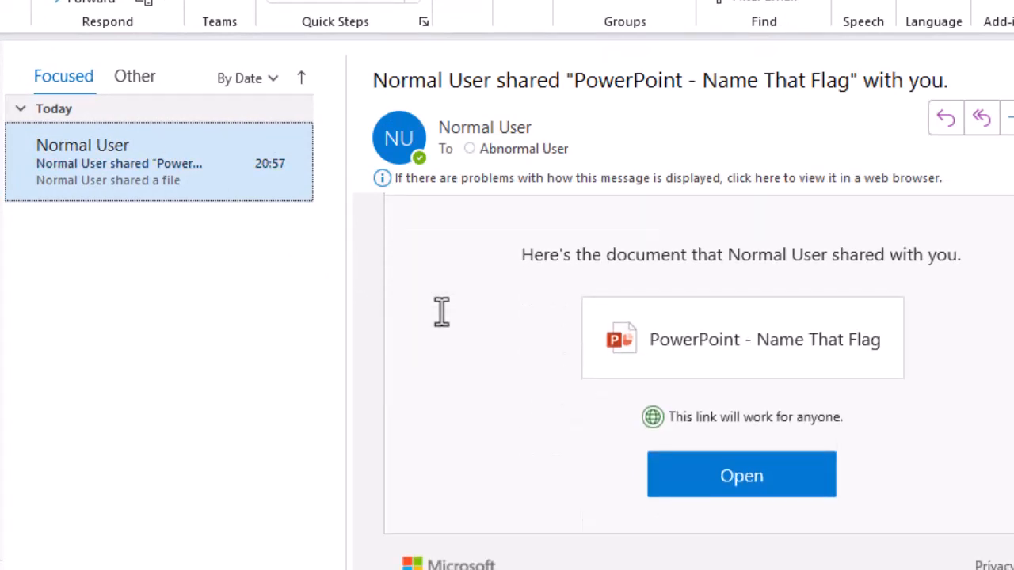
left_click(781, 485)
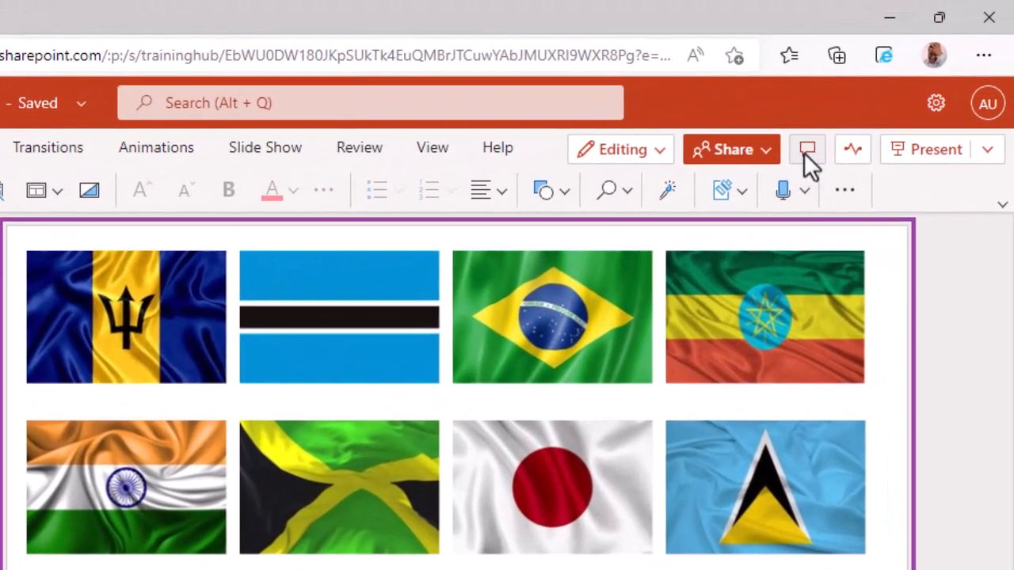
Post a slide comment greeting the owner with "this game looks fun. Can't wait to play it." and close the presentation
left_click(806, 150)
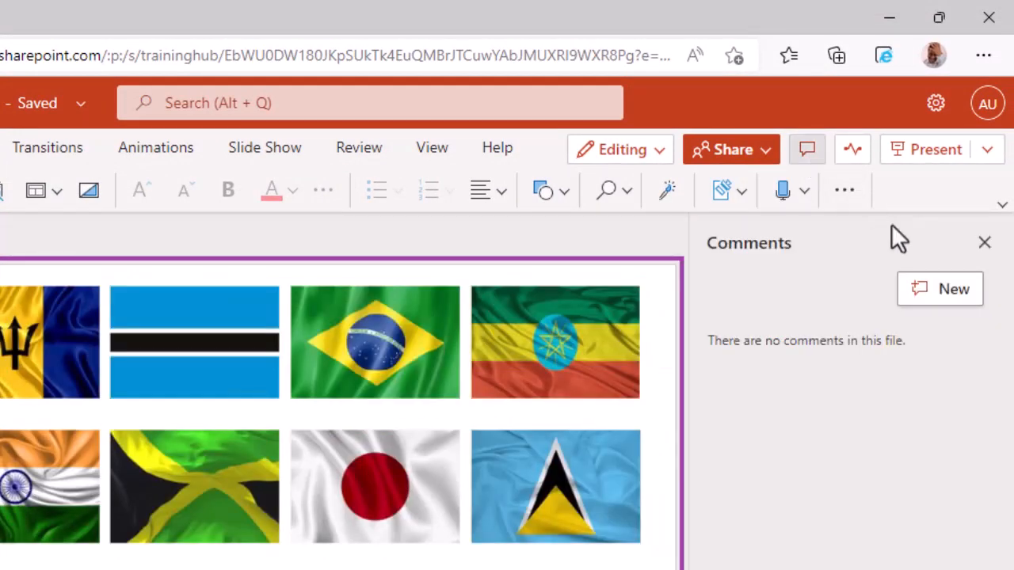
left_click(950, 294)
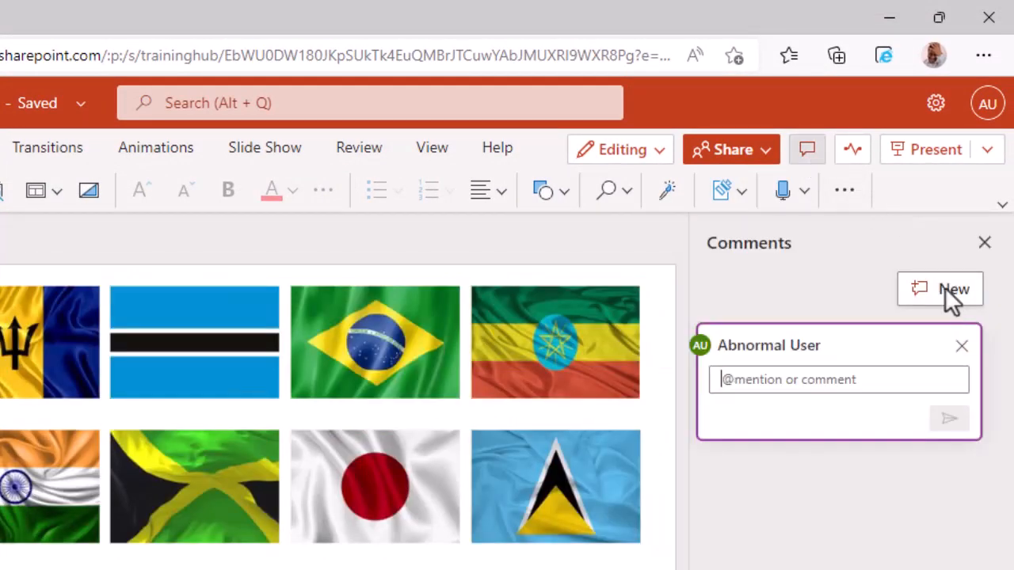
type("Hey Normal ")
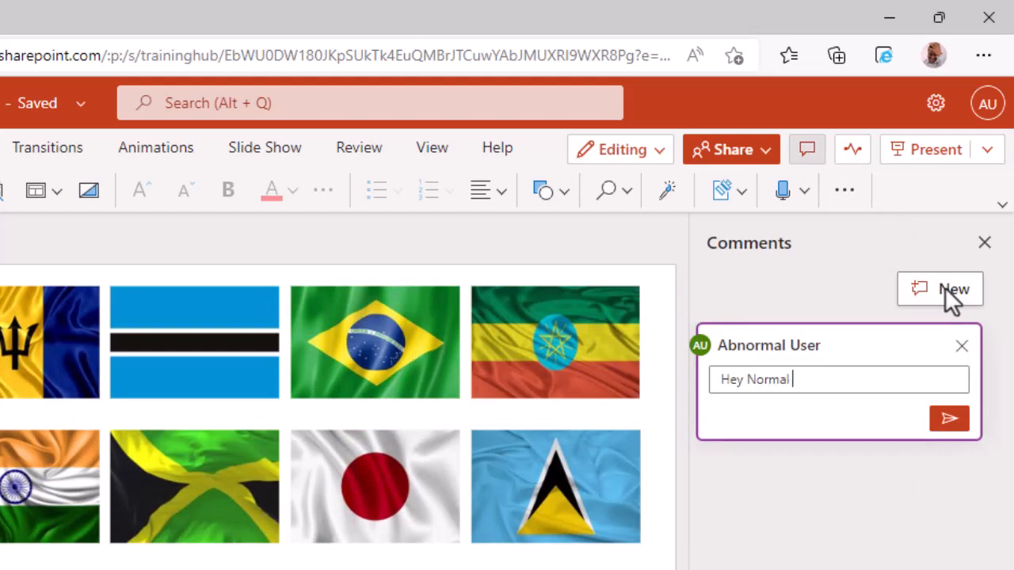
type("User - this game looks fun")
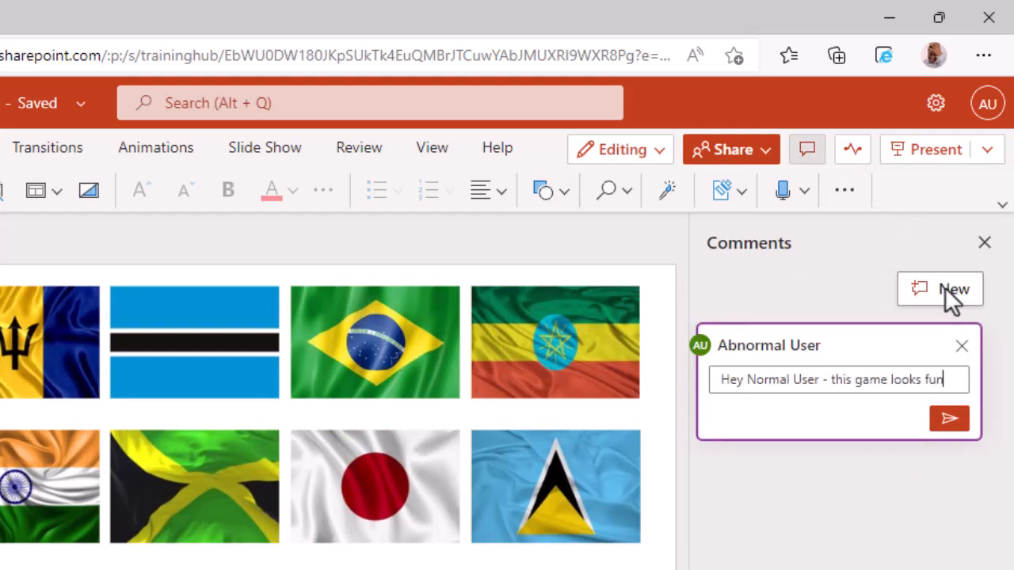
type(".")
key("Return")
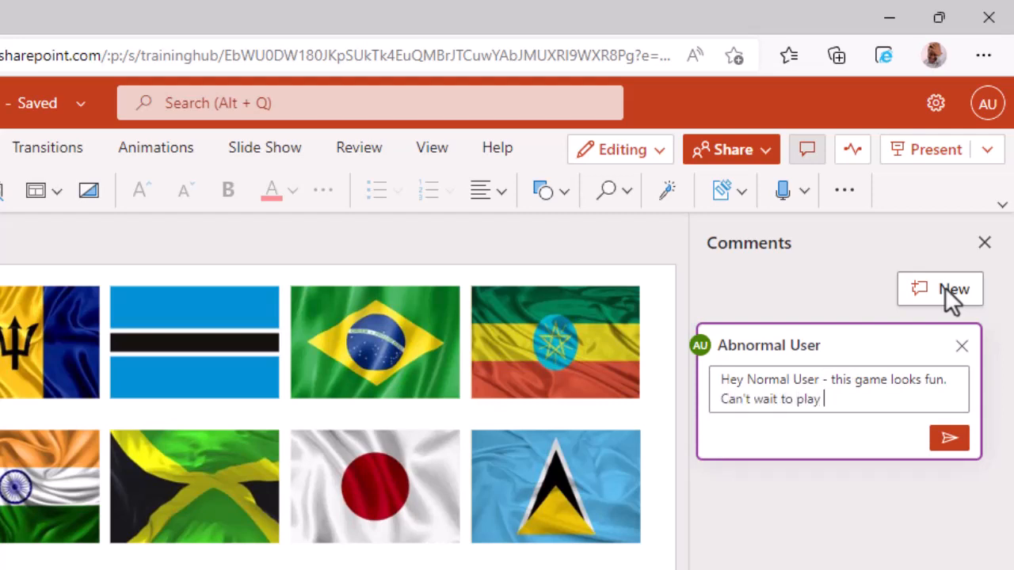
left_click(953, 444)
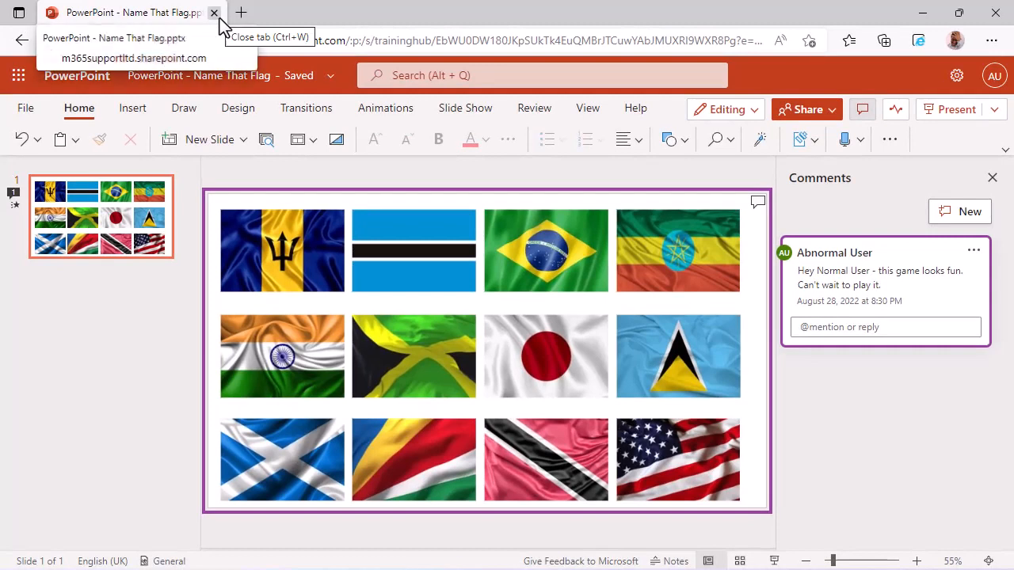
left_click(215, 14)
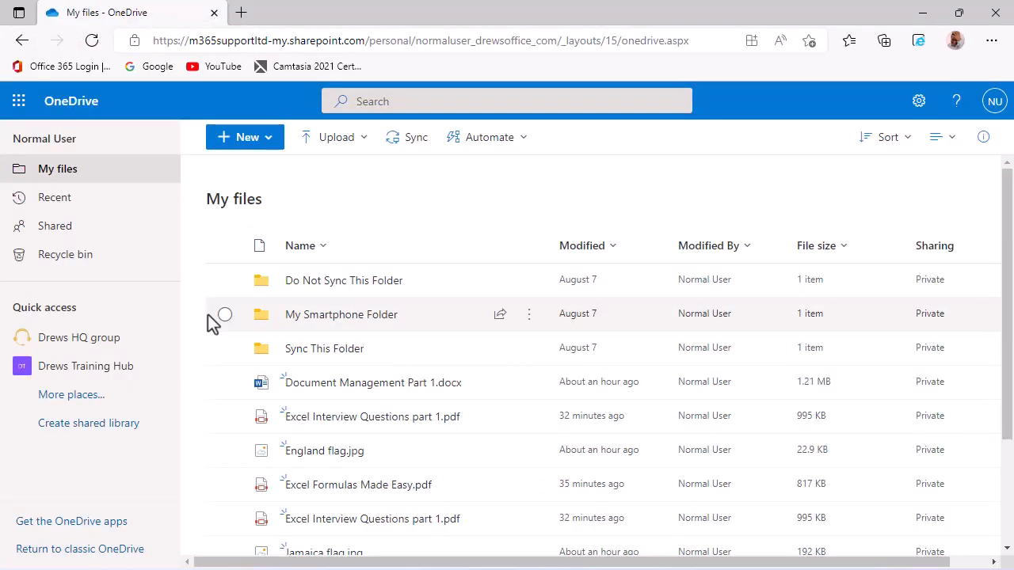
Switch to the owner's OneDrive, open PowerPoint - Name That Flag.pptx and stop sharing it through Manage Access
scroll(204, 396, "down", 2)
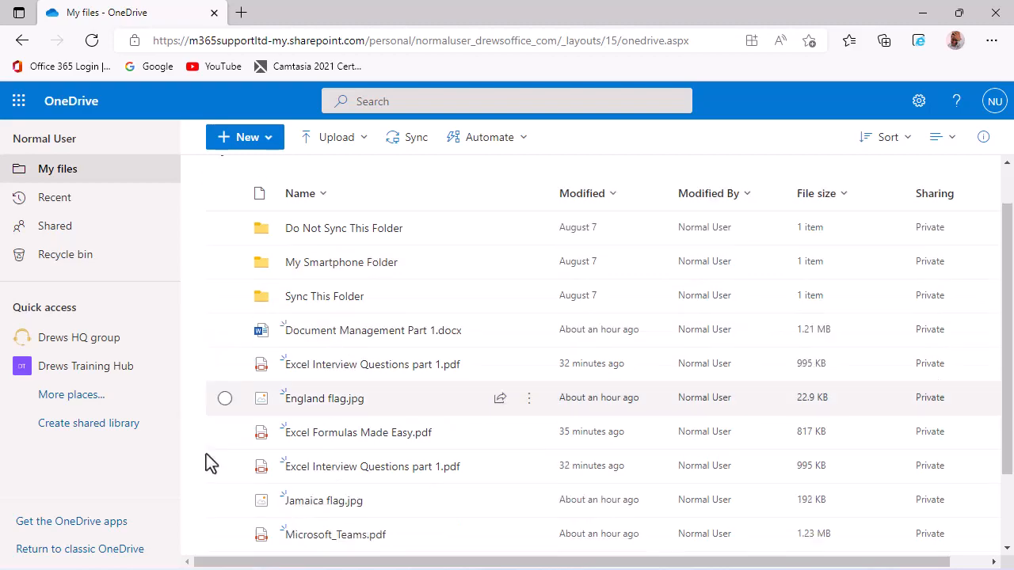
left_click(342, 539)
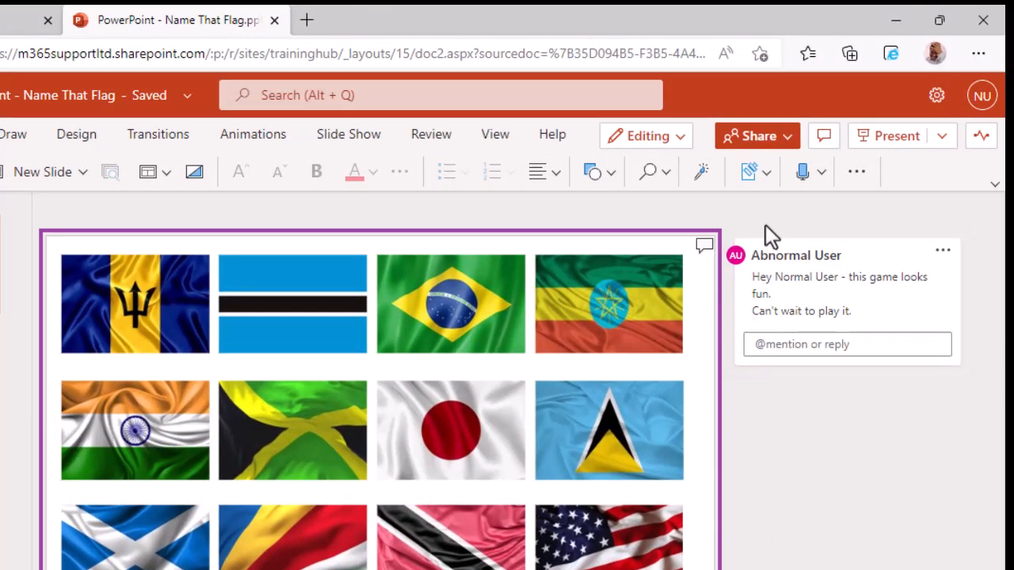
left_click(786, 136)
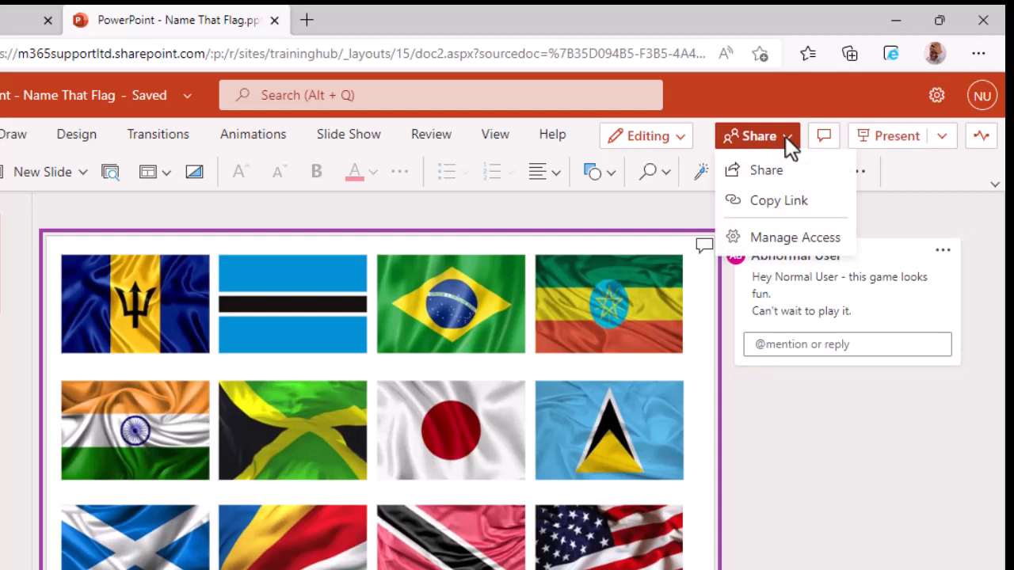
left_click(833, 233)
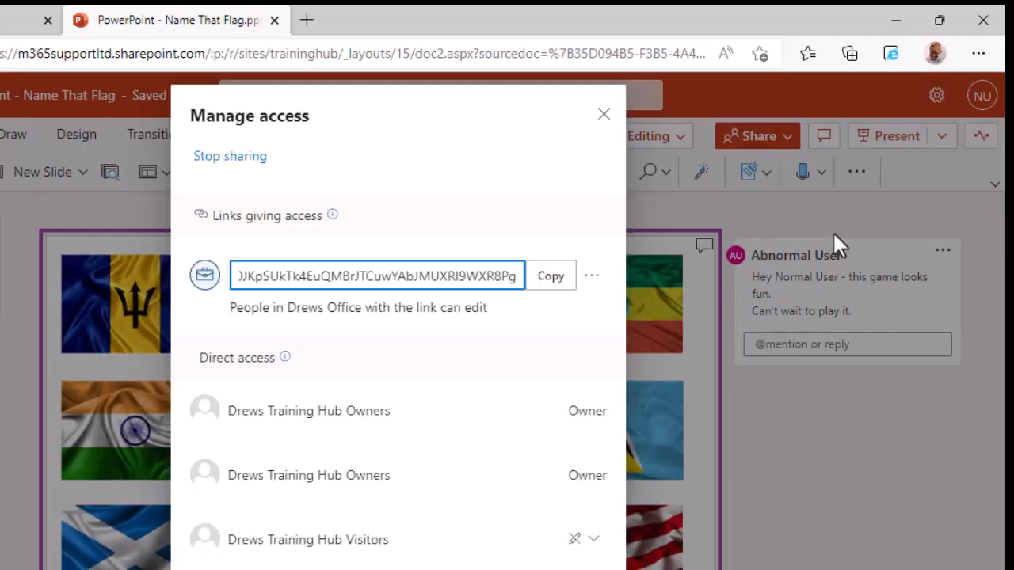
left_click(250, 157)
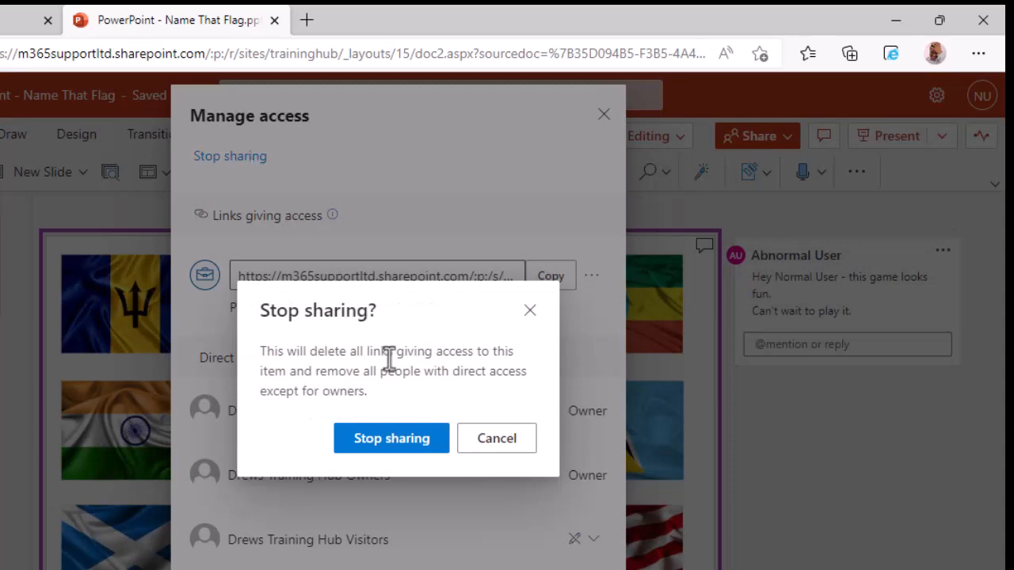
left_click(439, 444)
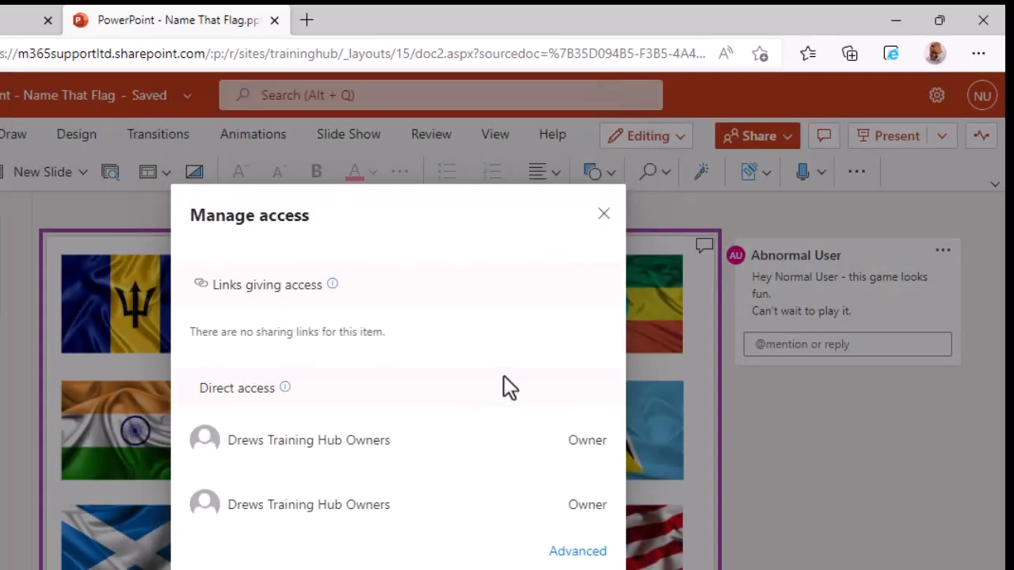
left_click(605, 216)
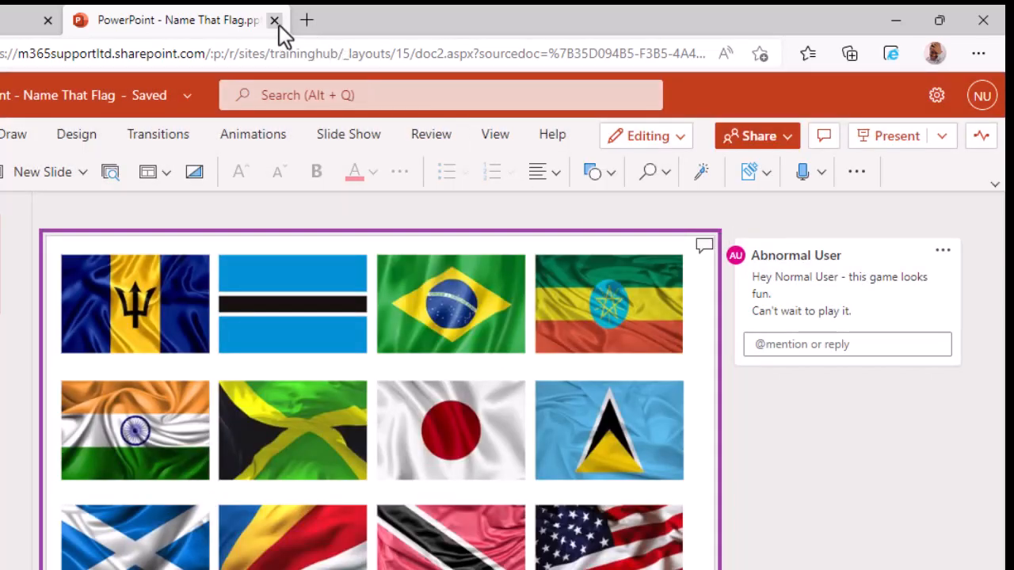
Close the presentation and switch to the recipient's Outlook to test the emailed link to the file
left_click(274, 19)
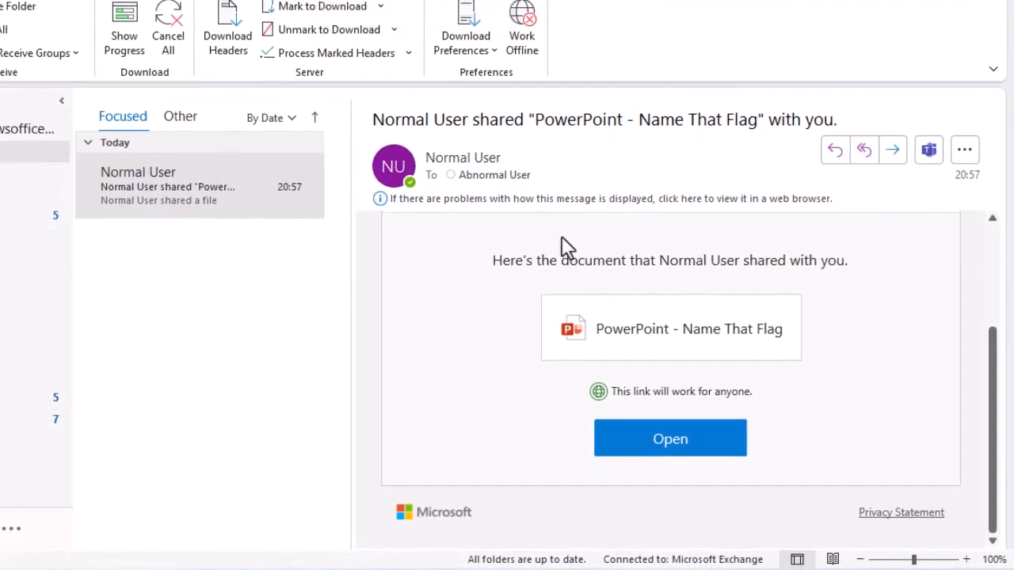
left_click(713, 430)
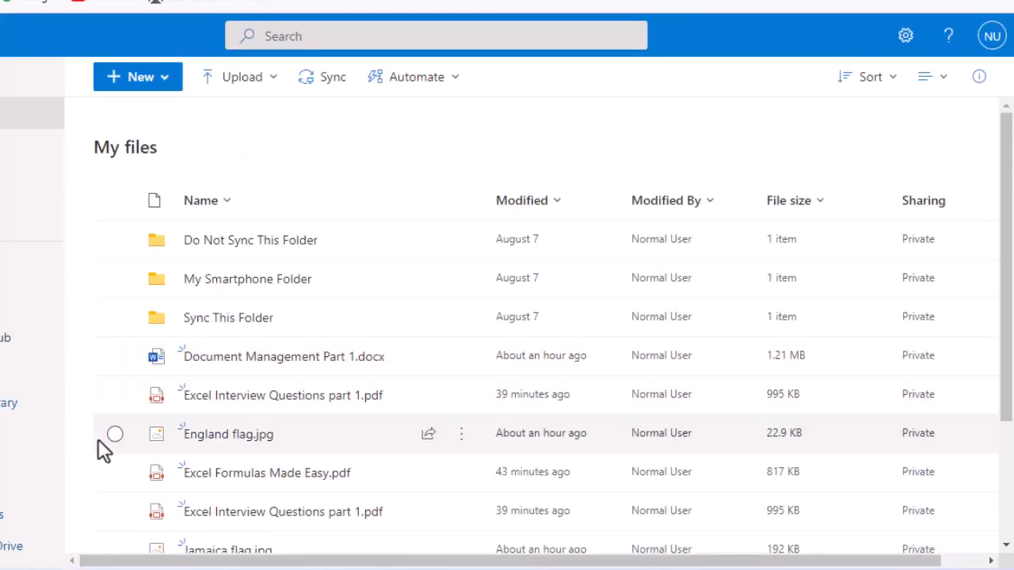
In the owner's OneDrive, send an edit link for PowerPoint - Name That Flag.pptx to the Drews Training Hub group
scroll(98, 441, "down", 2)
left_click(115, 534)
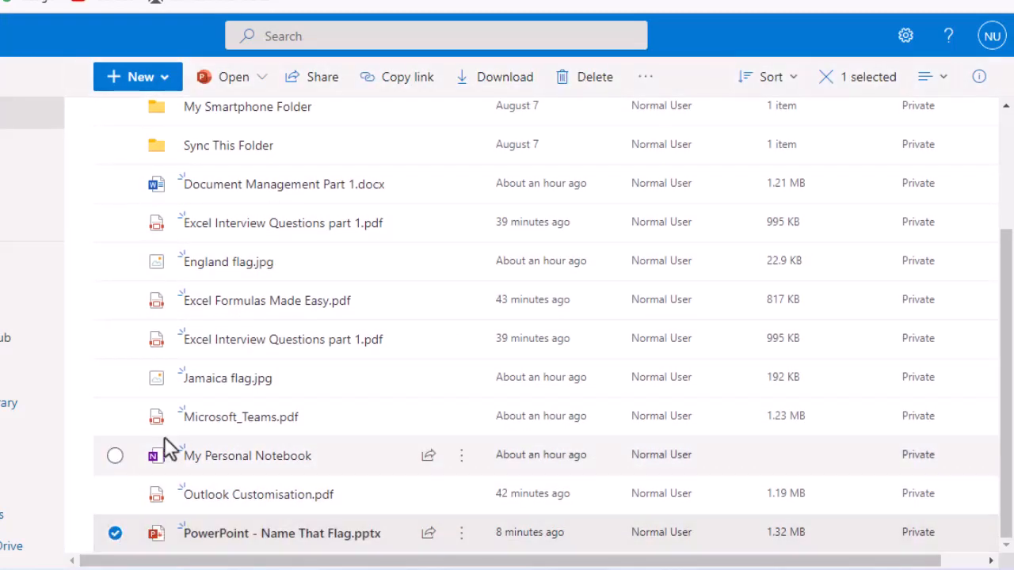
left_click(329, 85)
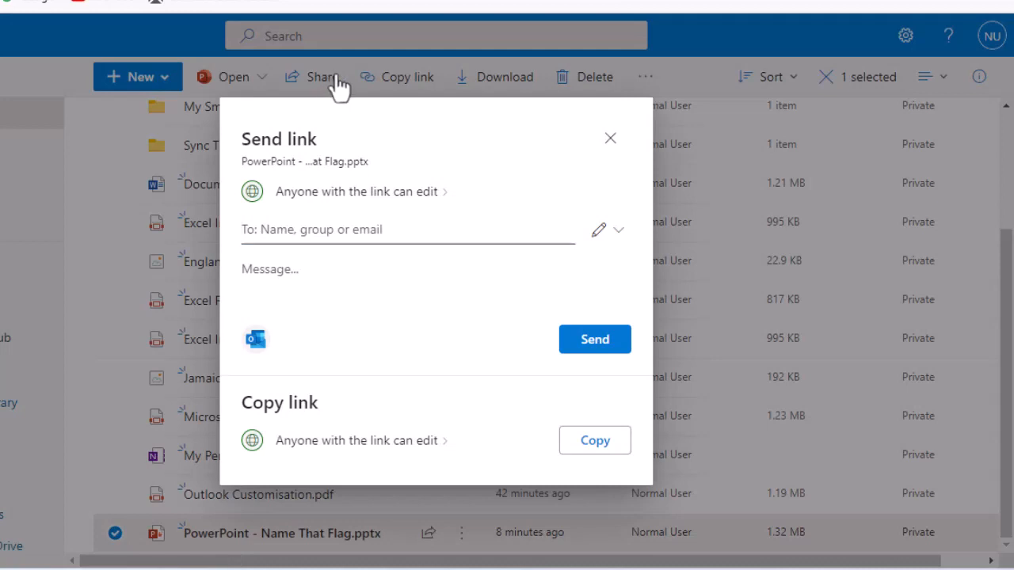
type("tra")
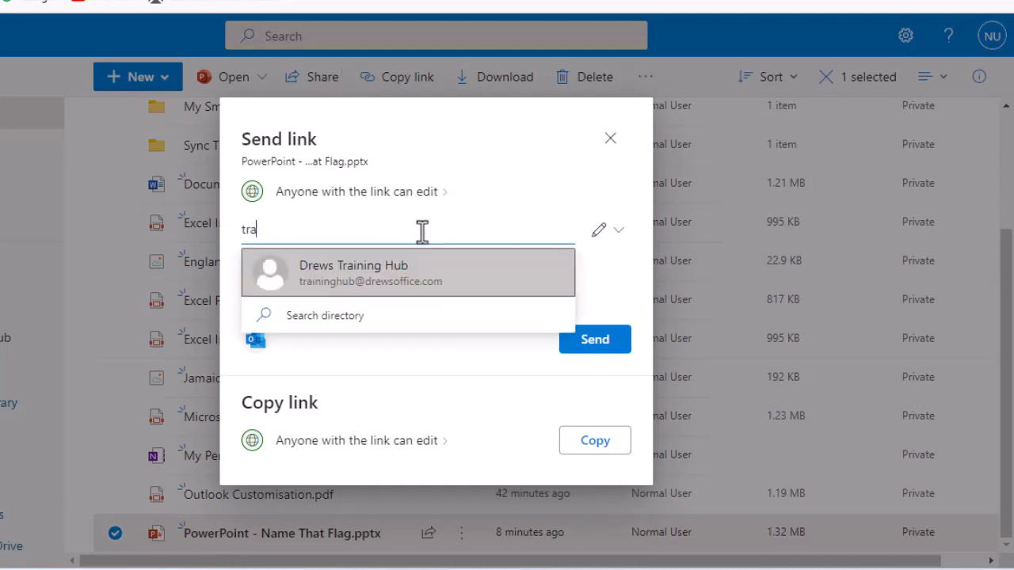
left_click(448, 281)
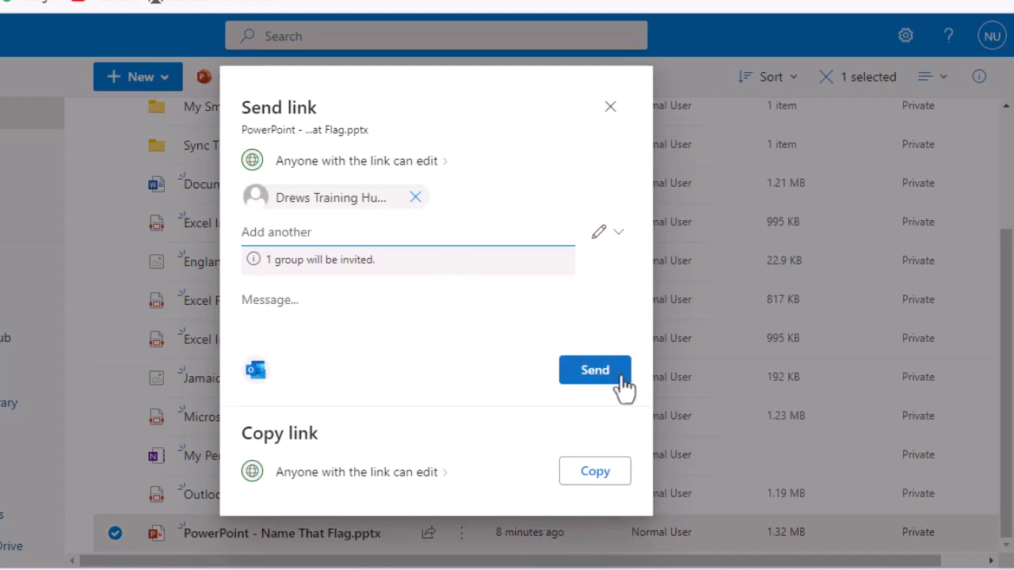
left_click(595, 371)
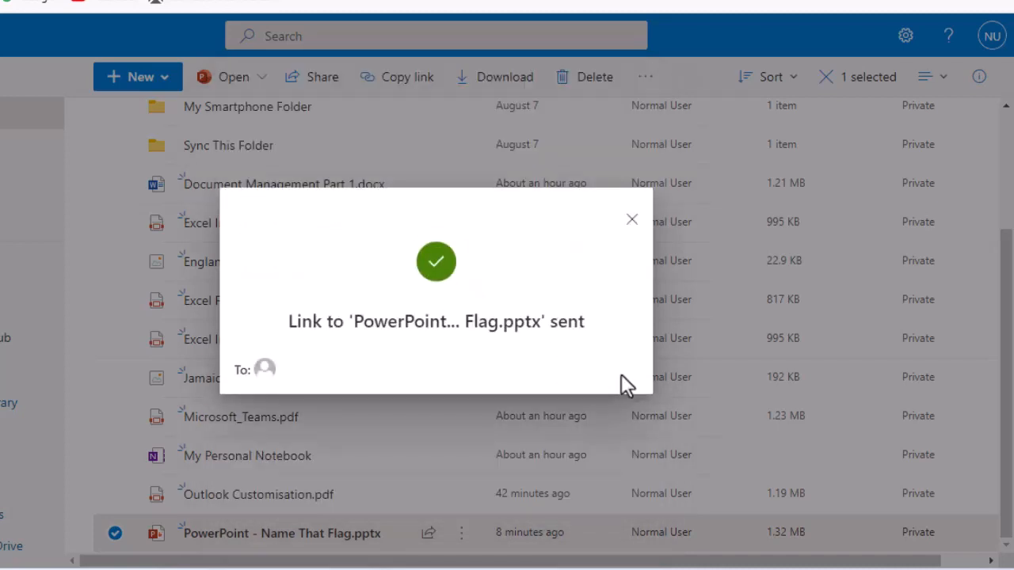
left_click(633, 220)
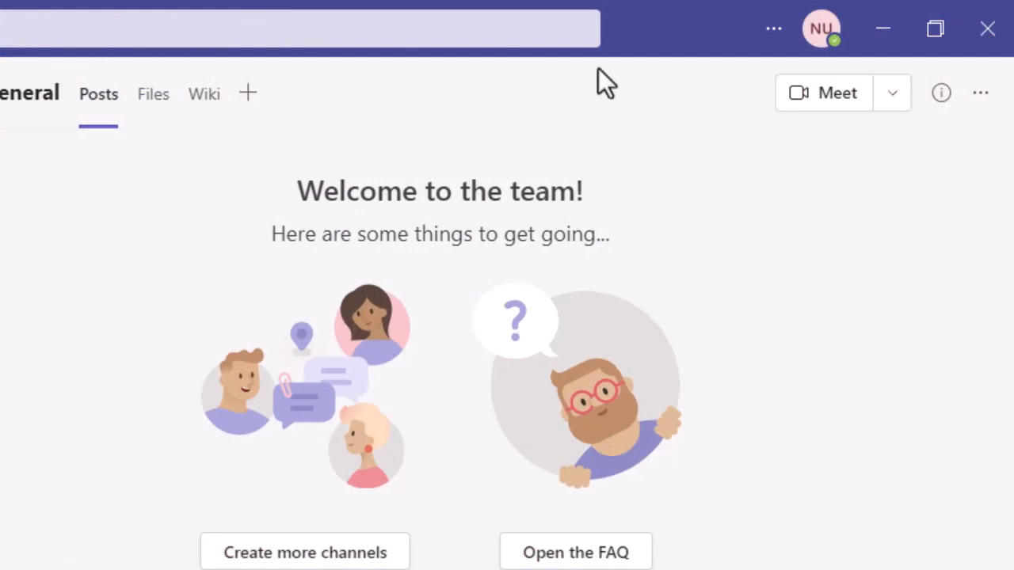
Switch to Microsoft Teams and check which account is signed in
left_click(824, 36)
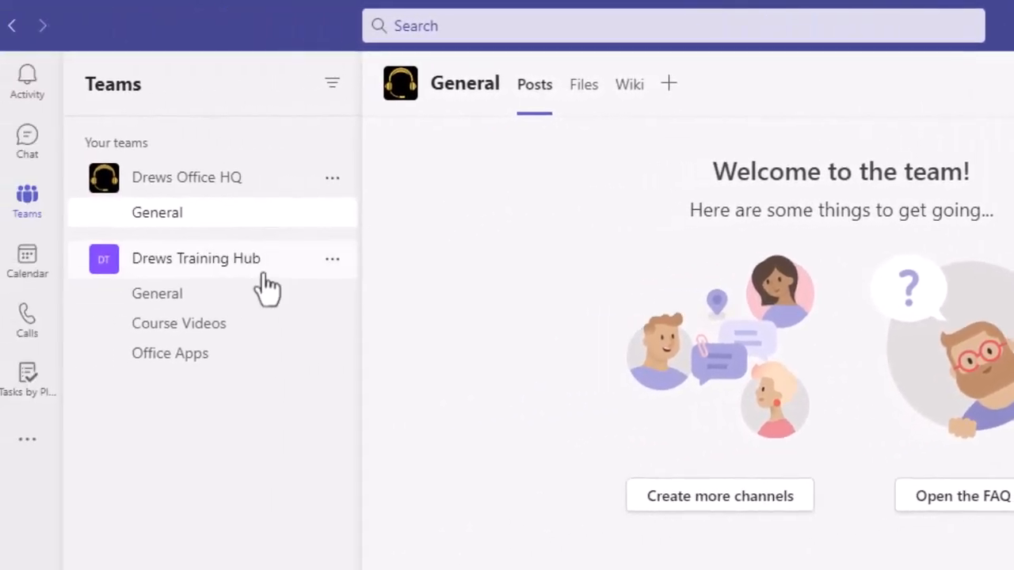
Check the files of the Course Videos channel in the Drews Training Hub team
left_click(257, 323)
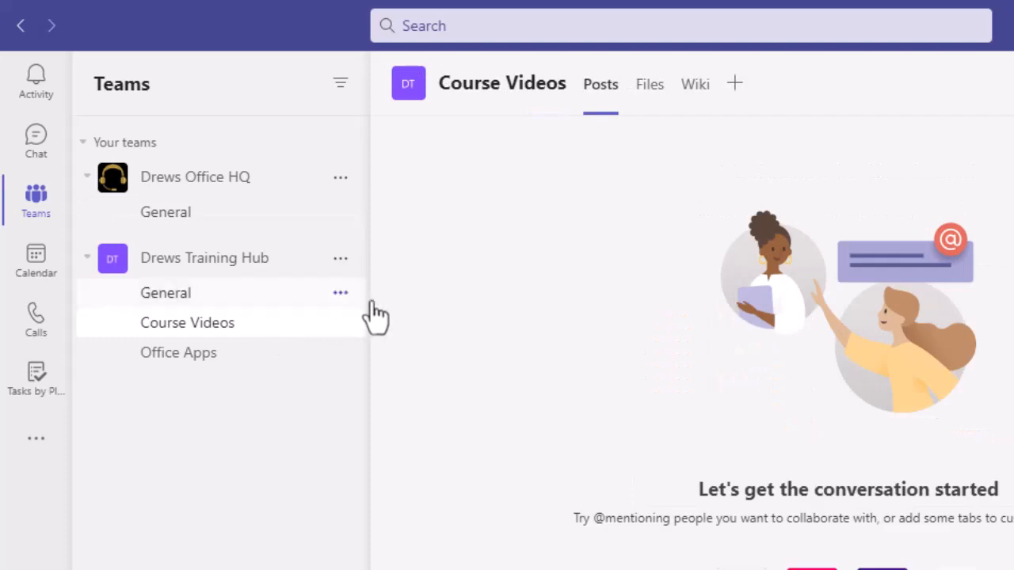
left_click(655, 88)
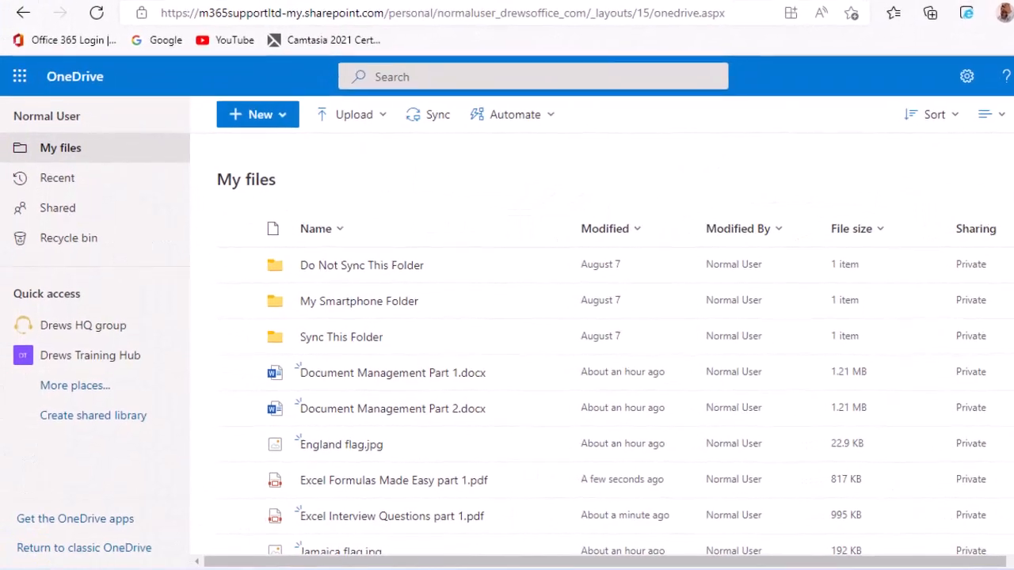
In OneDrive, move both Document Management files, both Excel PDFs, Outlook Customisation.pdf and PowerPoint - Name That Flag.pptx to Drews Training Hub's Course Videos folder
left_click(259, 354)
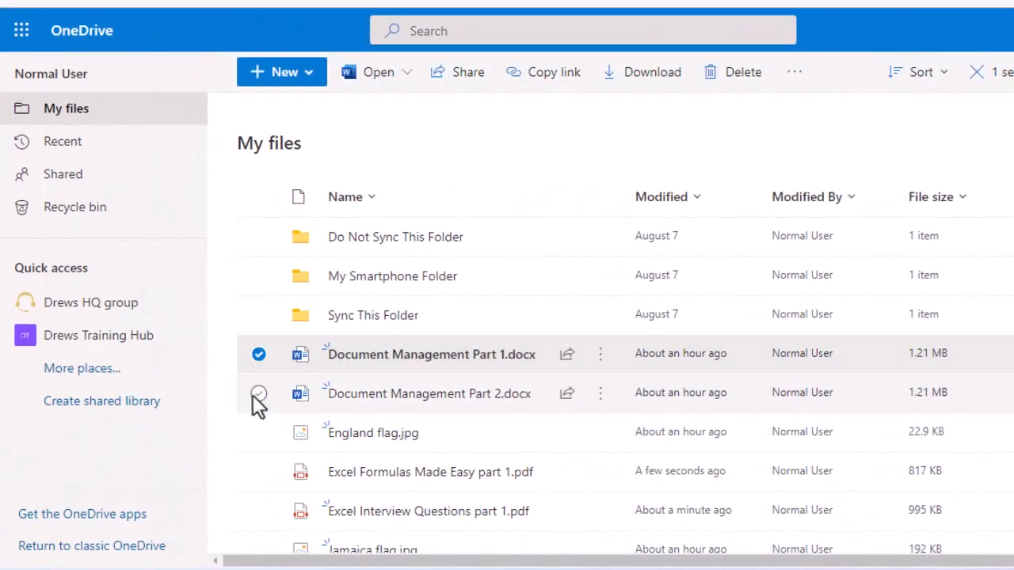
left_click(258, 393)
scroll(253, 395, "down", 2)
left_click(258, 298)
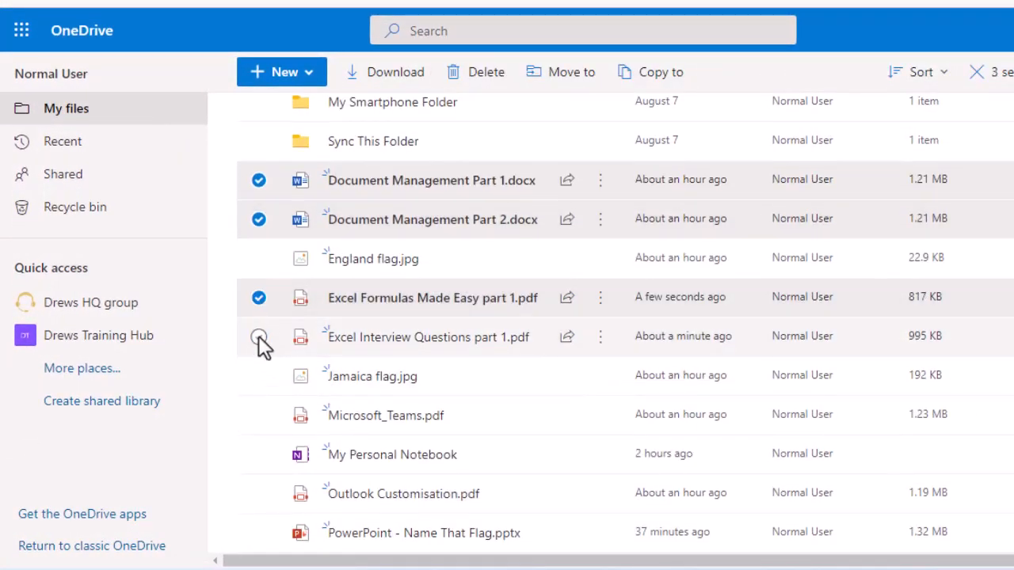
left_click(259, 337)
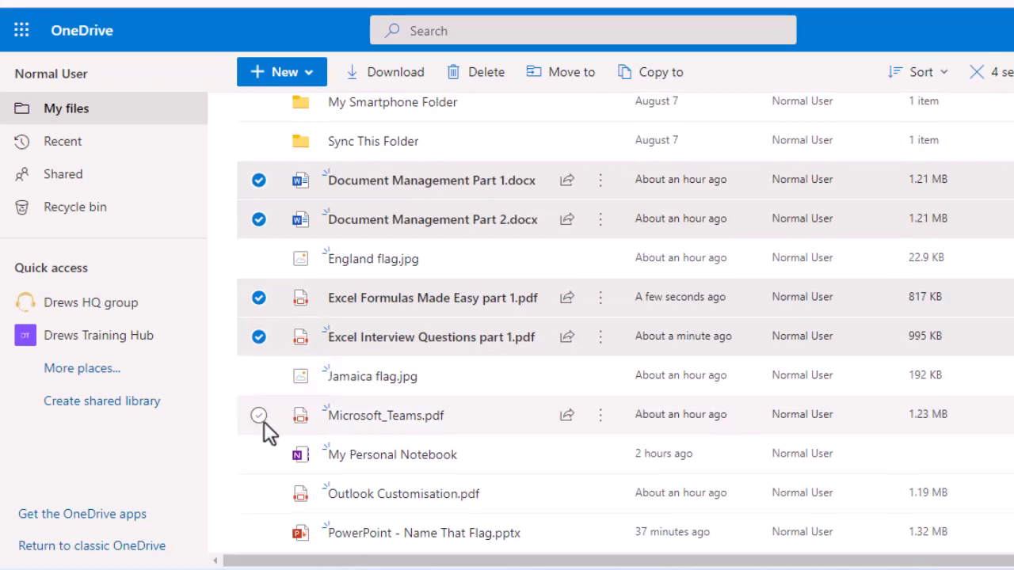
left_click(258, 494)
left_click(258, 532)
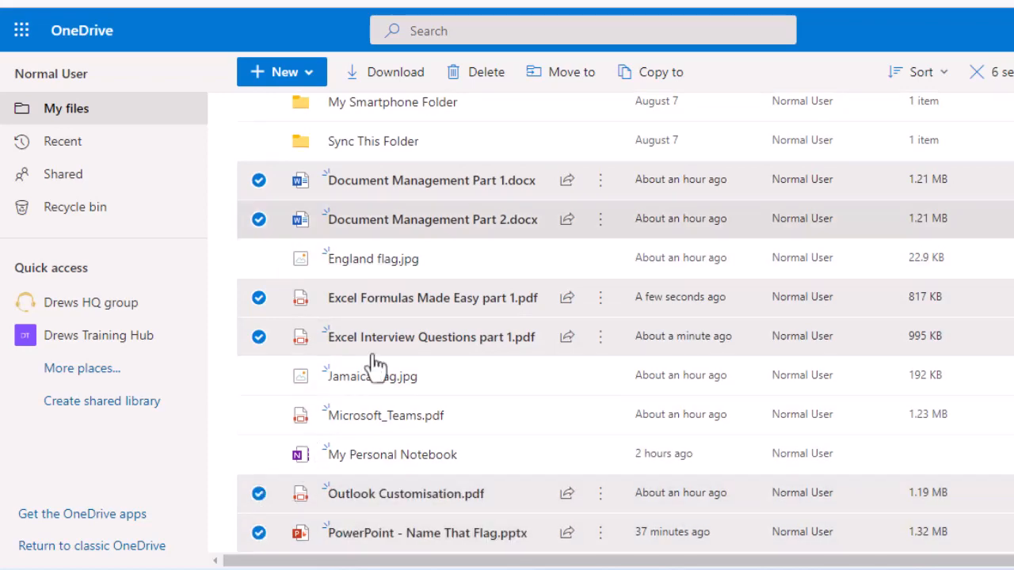
left_click(567, 73)
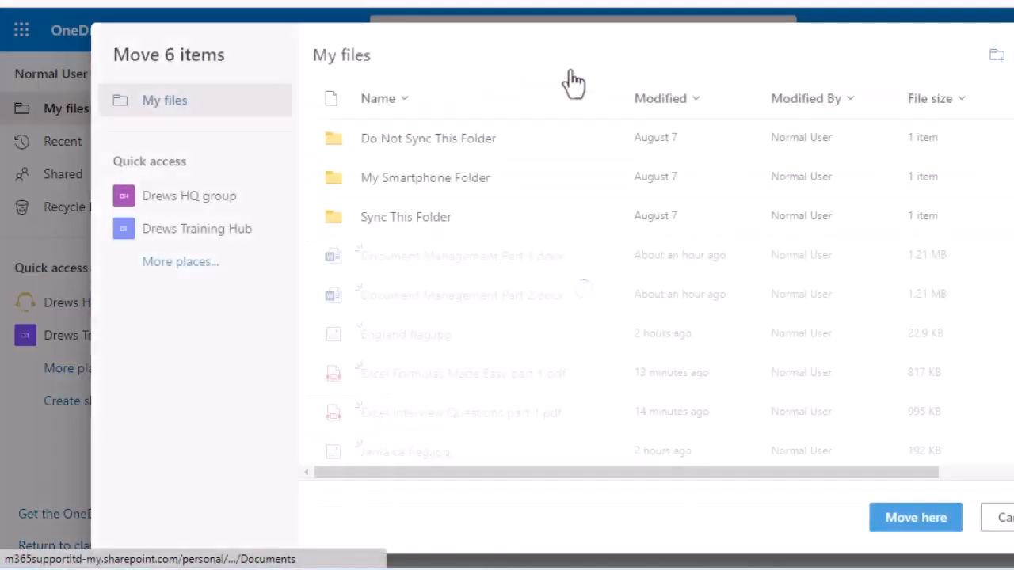
left_click(229, 236)
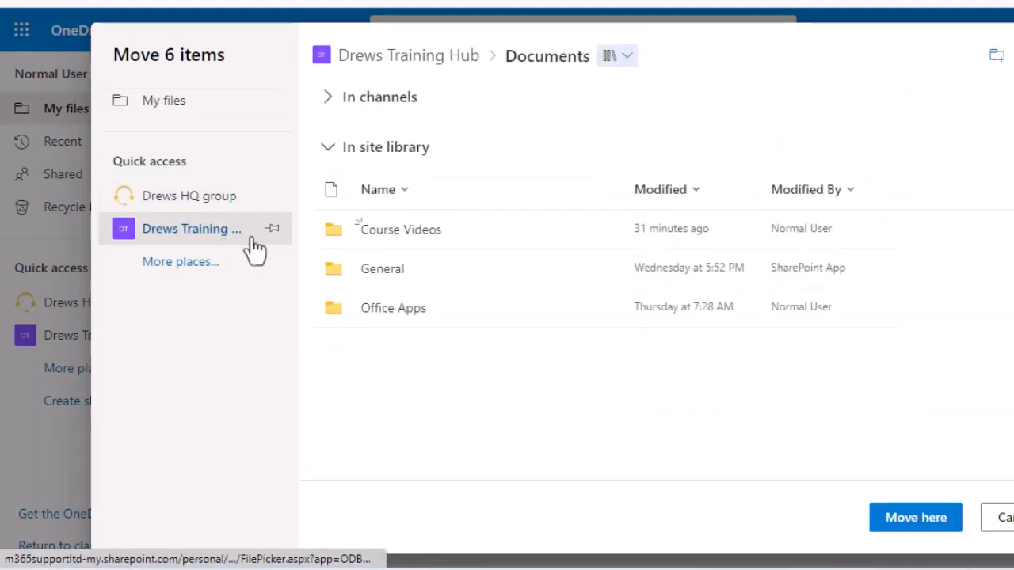
left_click(390, 240)
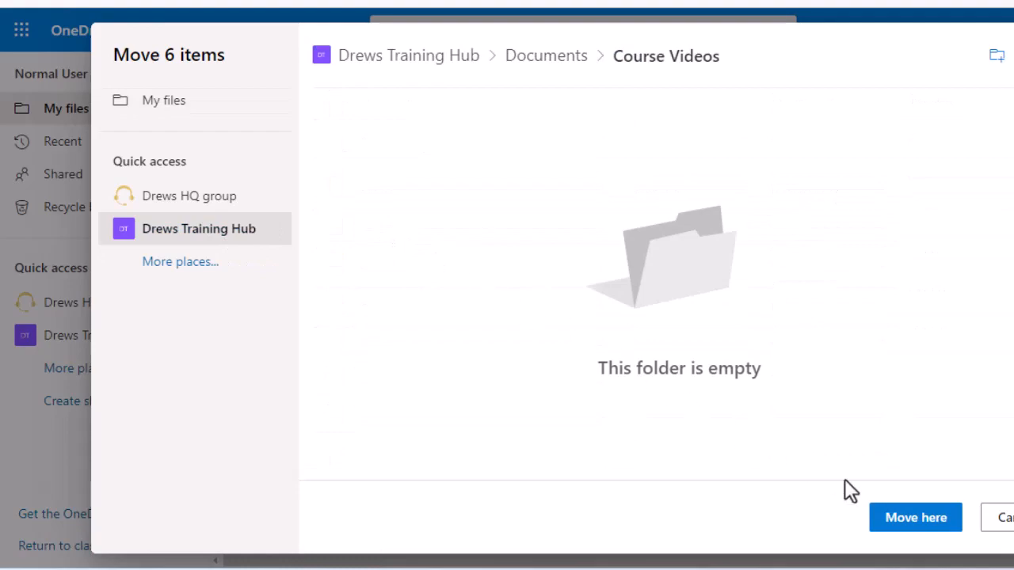
left_click(932, 523)
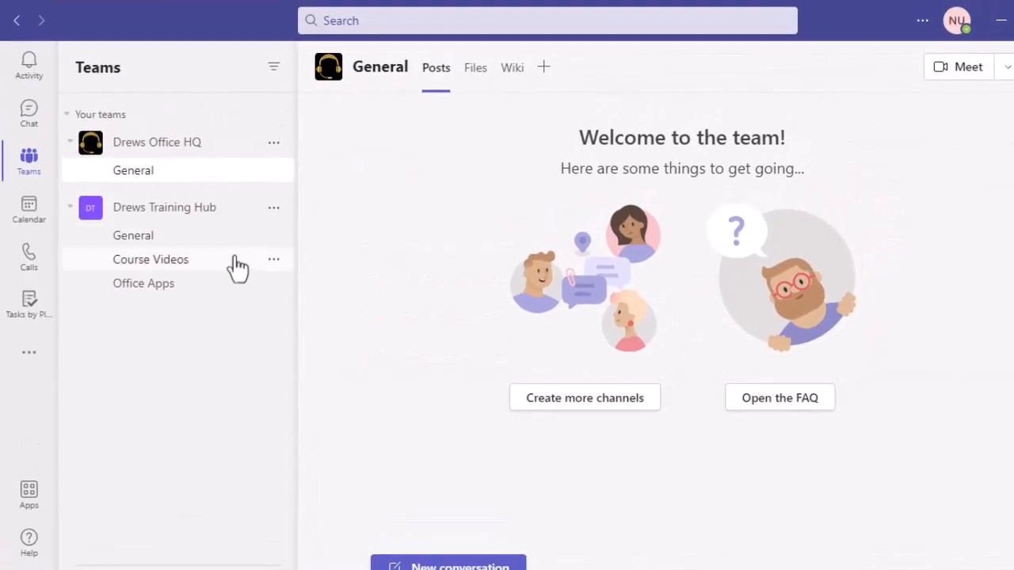
Switch to Teams and copy the sharing link of PowerPoint - Name That Flag.pptx from the Course Videos channel's files
left_click(237, 274)
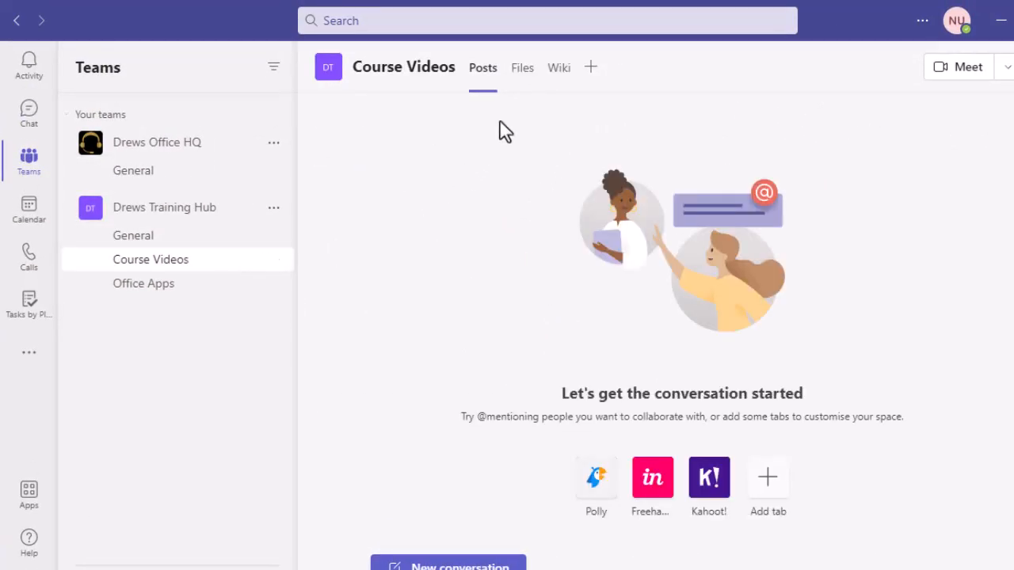
left_click(526, 73)
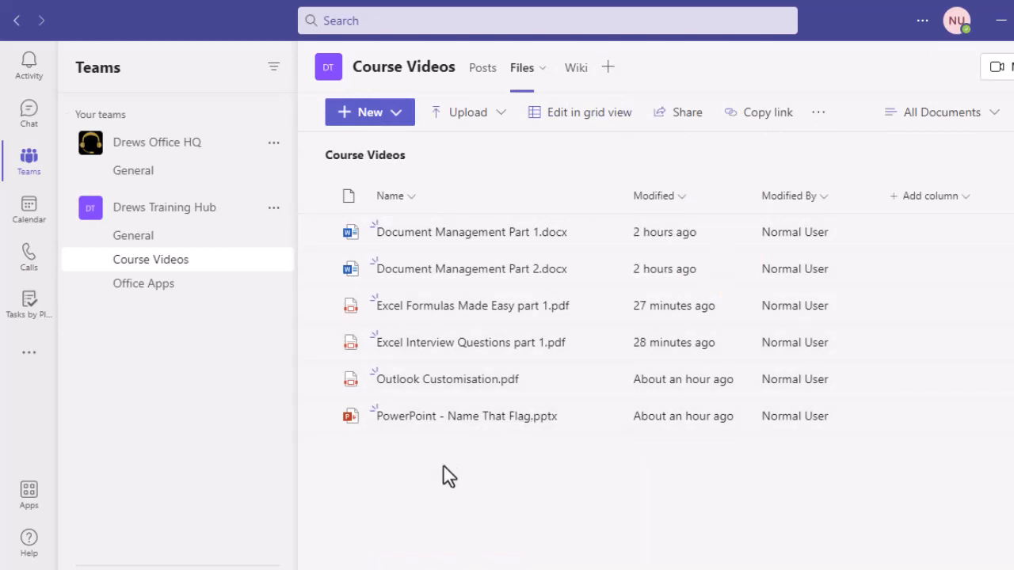
left_click(322, 417)
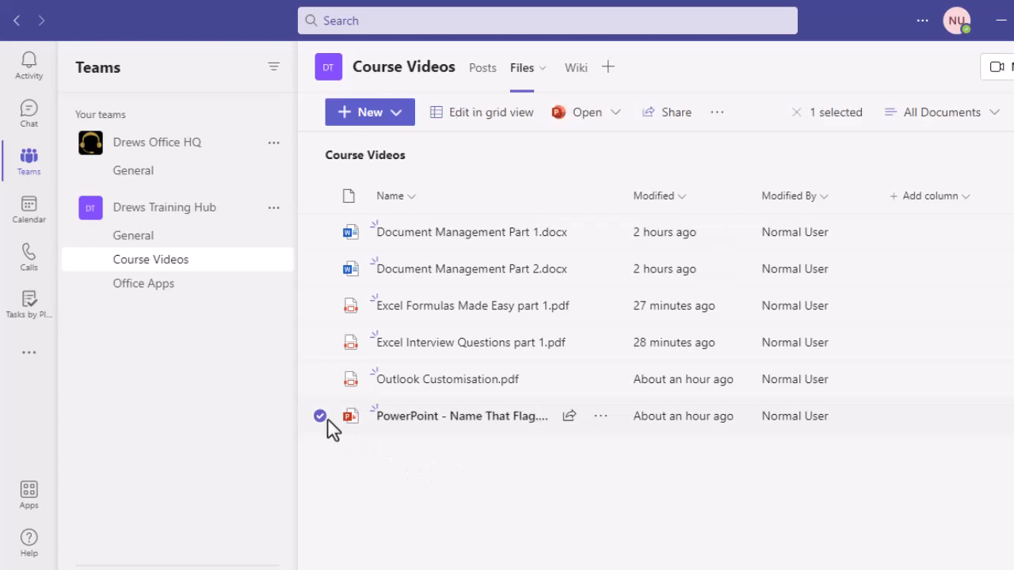
left_click(678, 117)
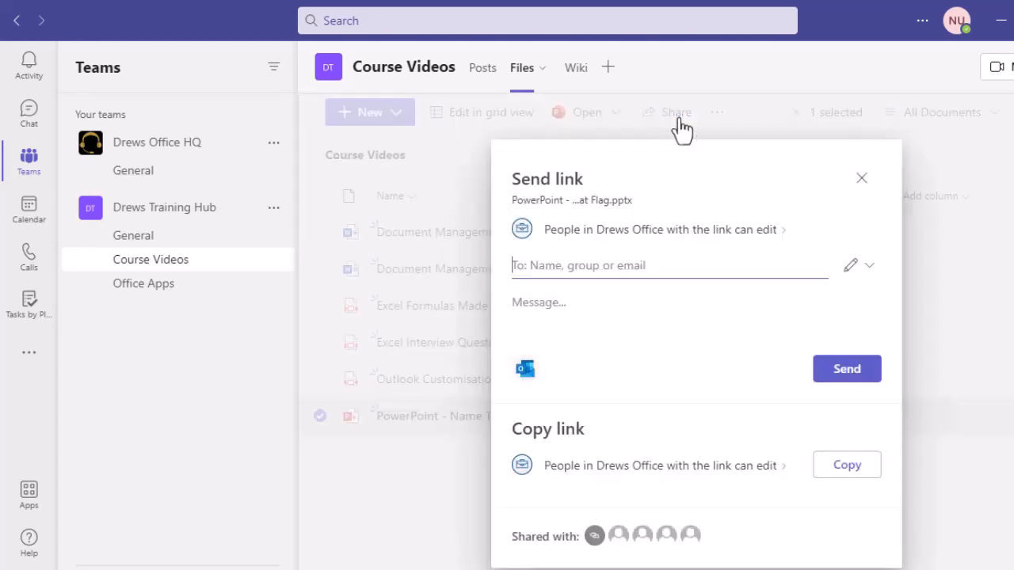
left_click(852, 468)
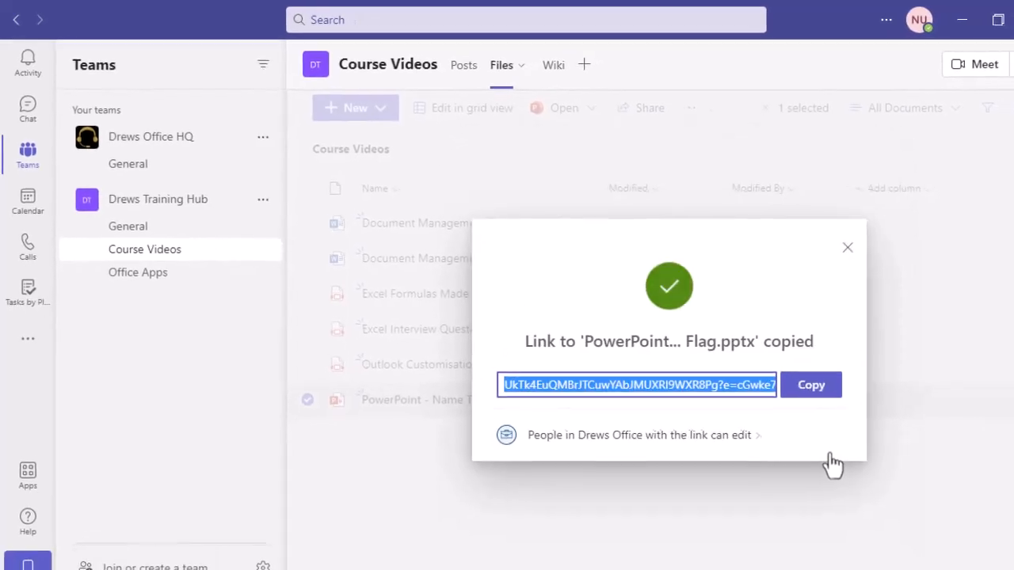
left_click(847, 247)
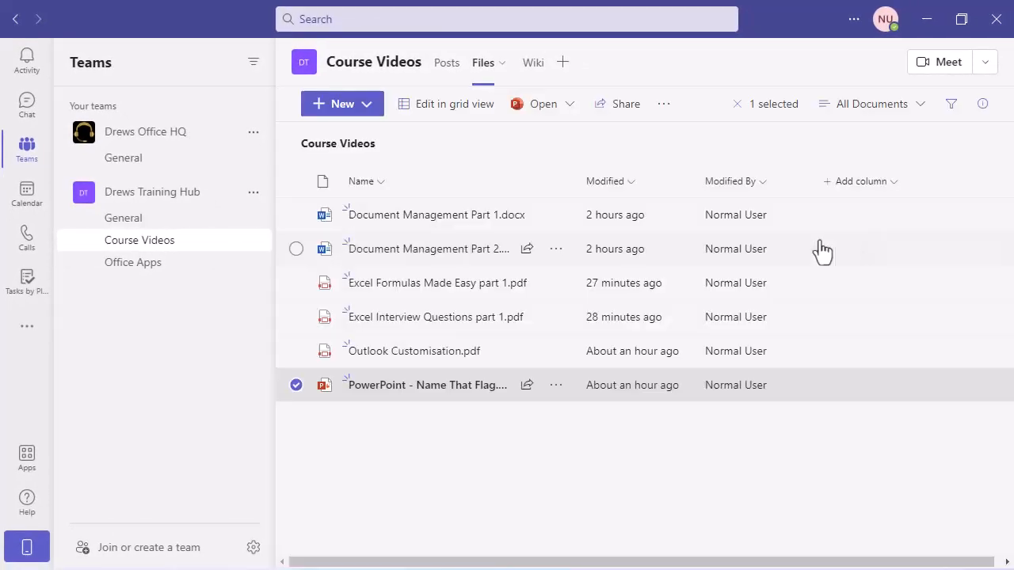
Post "Hey Team - check out this new course video" in the Course Videos channel, followed by the copied presentation link
left_click(449, 65)
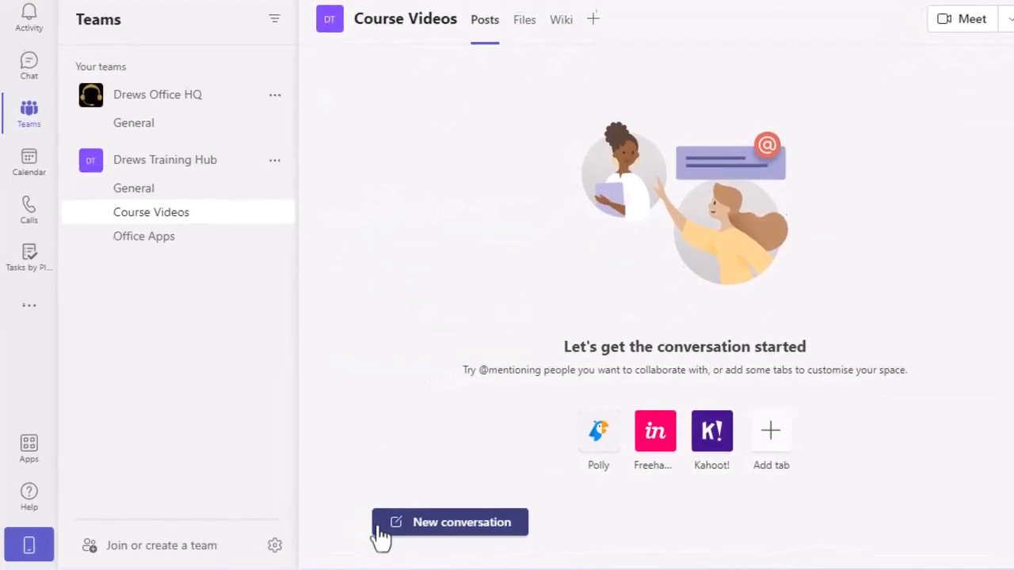
left_click(380, 526)
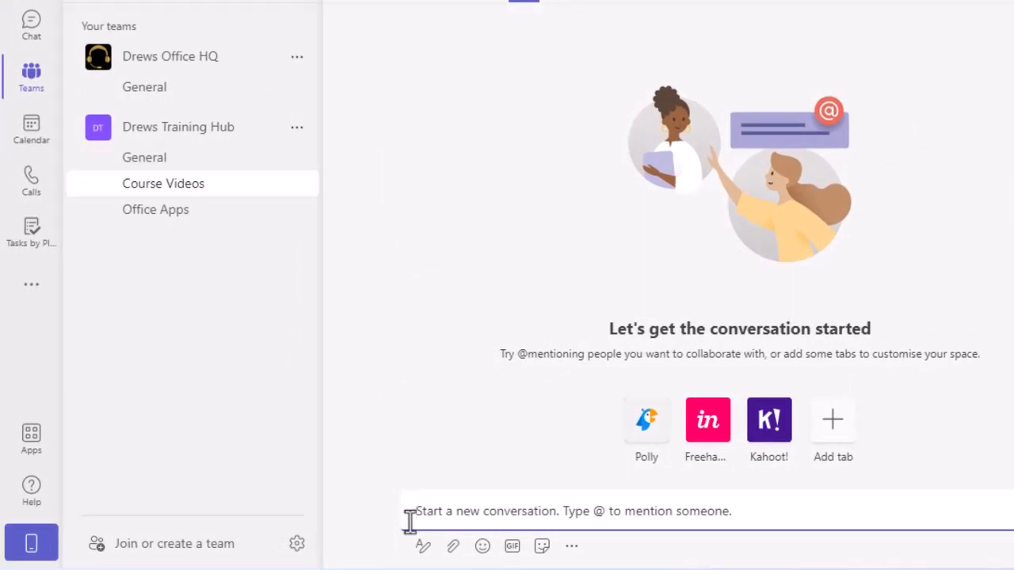
type("Hey Team - check out this new course video")
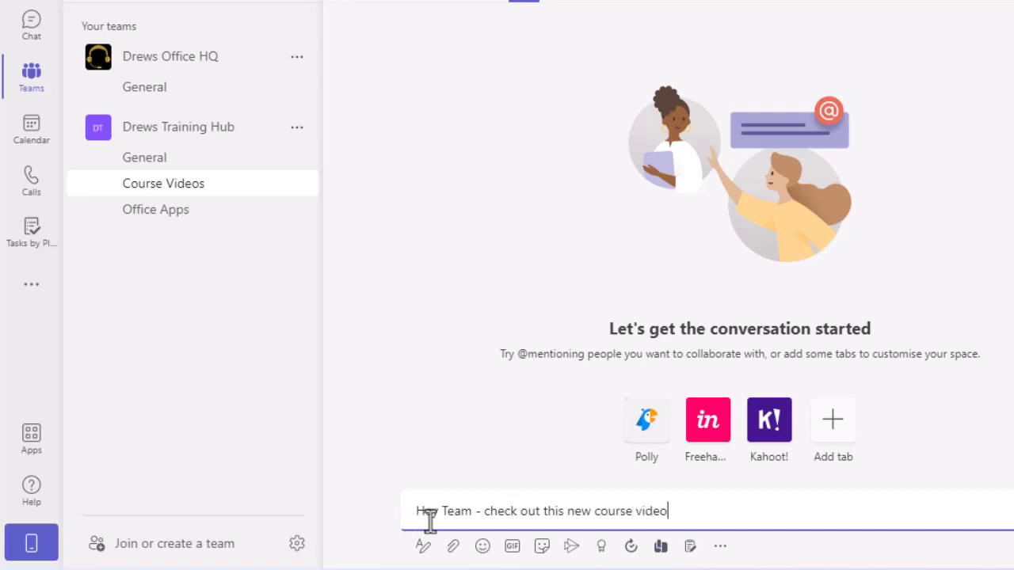
right_click(686, 515)
left_click(717, 499)
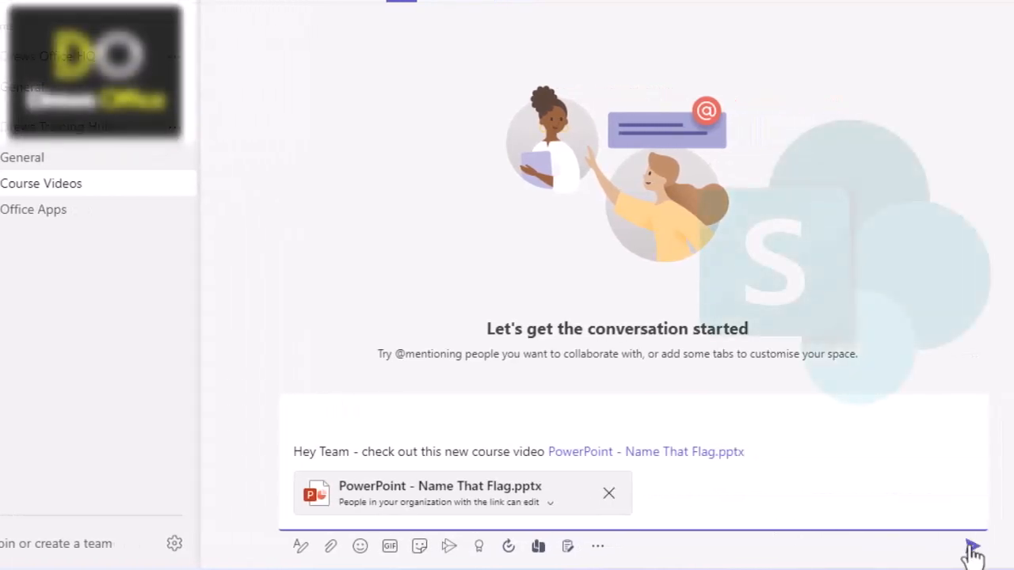
left_click(972, 548)
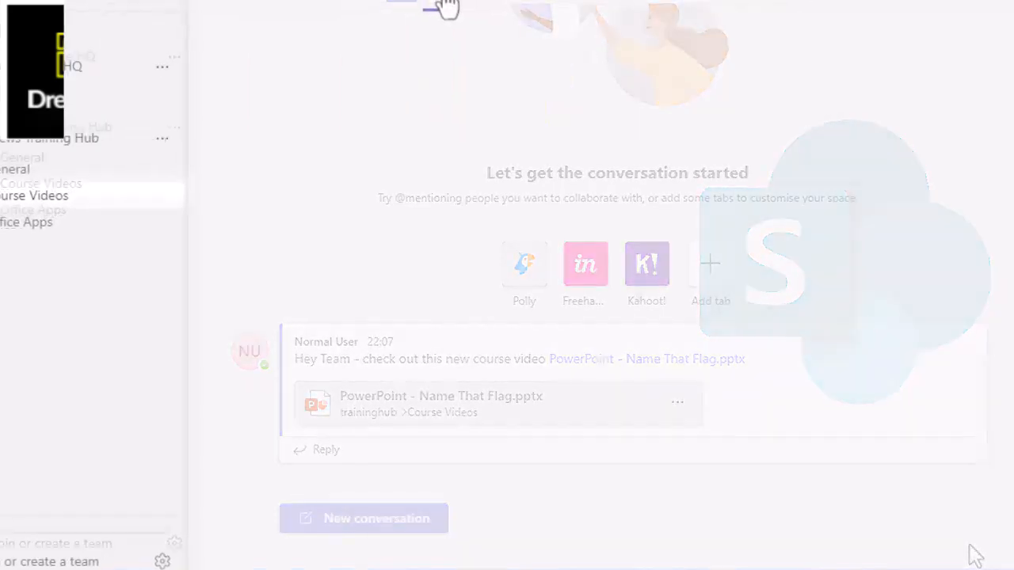
Open the Course Videos channel's files in SharePoint
left_click(401, 22)
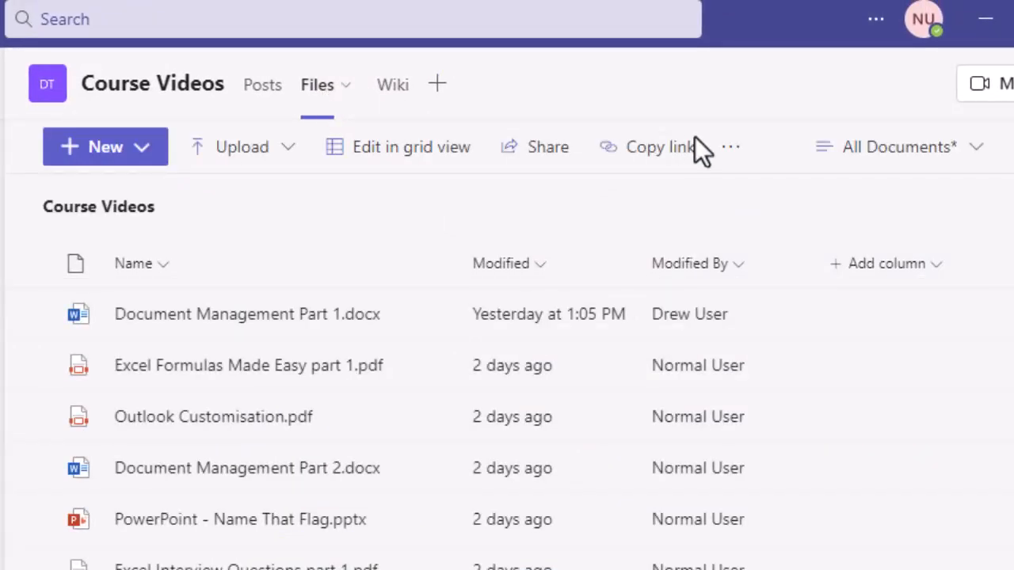
left_click(730, 148)
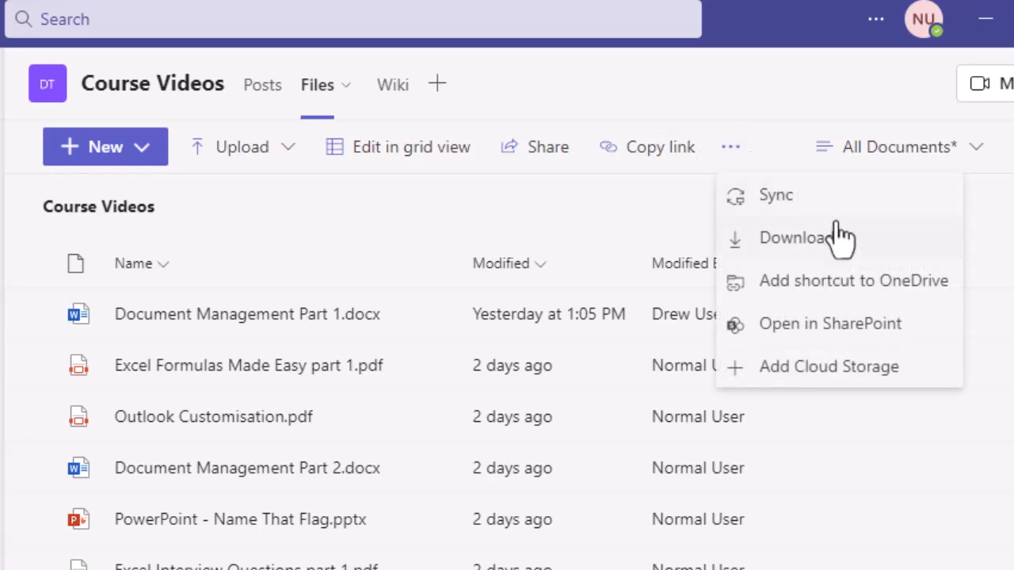
left_click(830, 324)
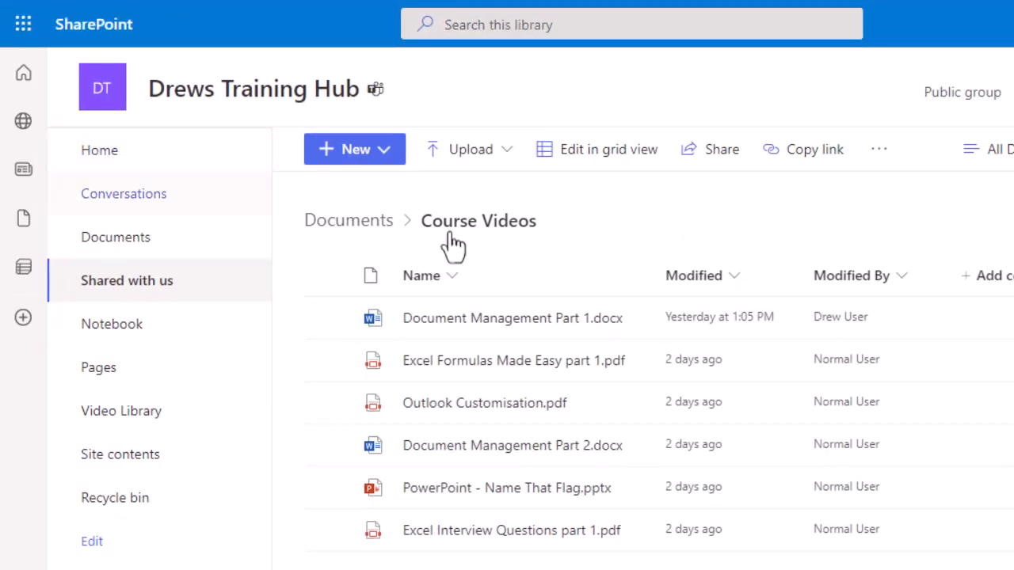
Examine the channel and site library folders in the Drews Training Hub document library, including the contents of Course Videos
left_click(159, 252)
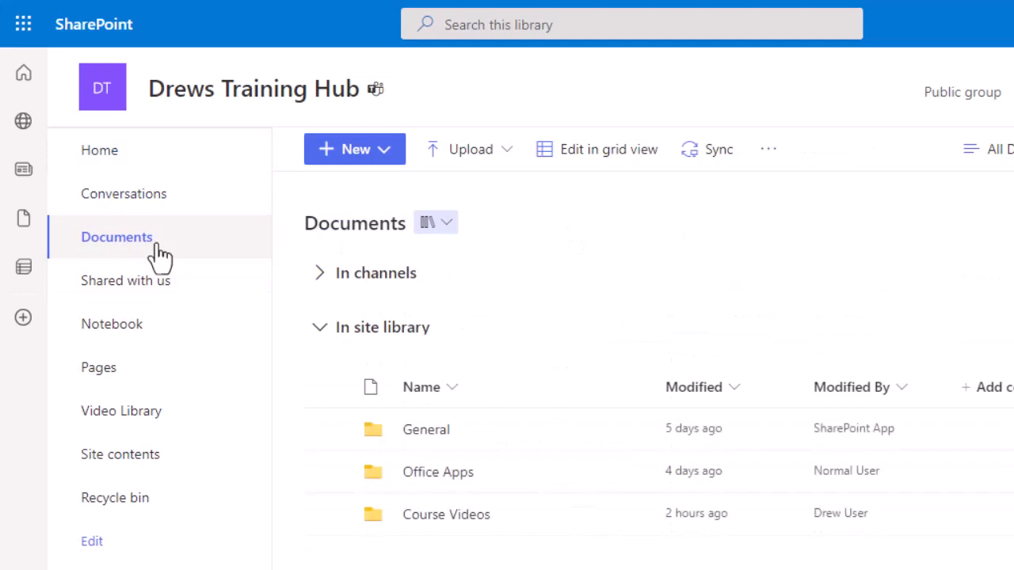
left_click(318, 277)
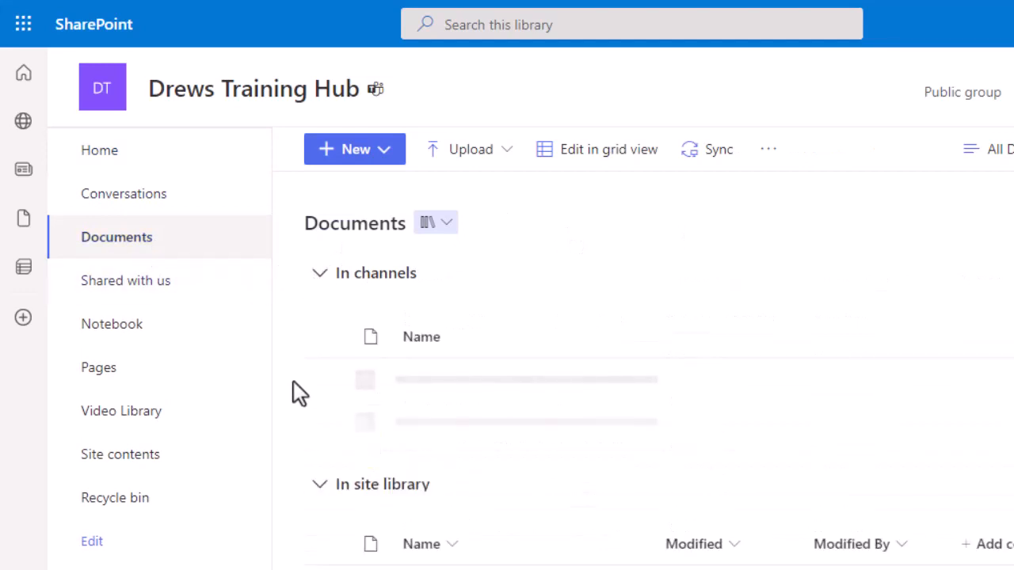
scroll(287, 418, "down", 1)
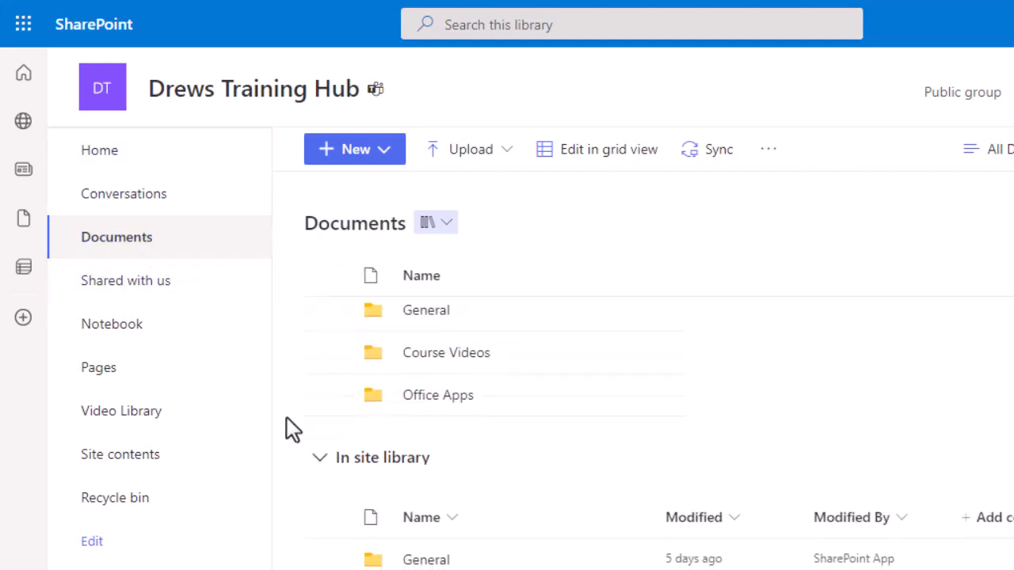
scroll(287, 417, "down", 1)
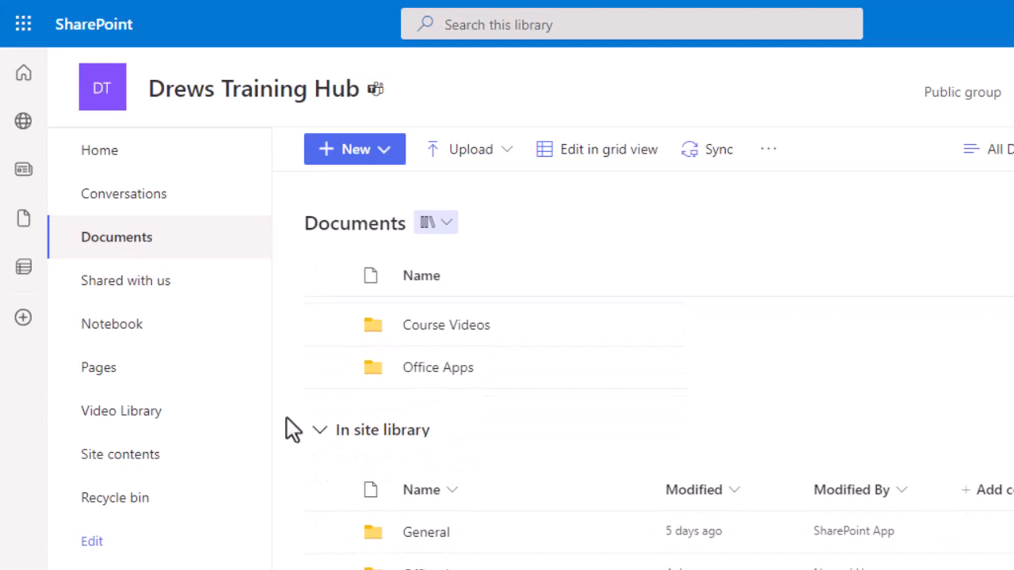
scroll(286, 420, "up", 1)
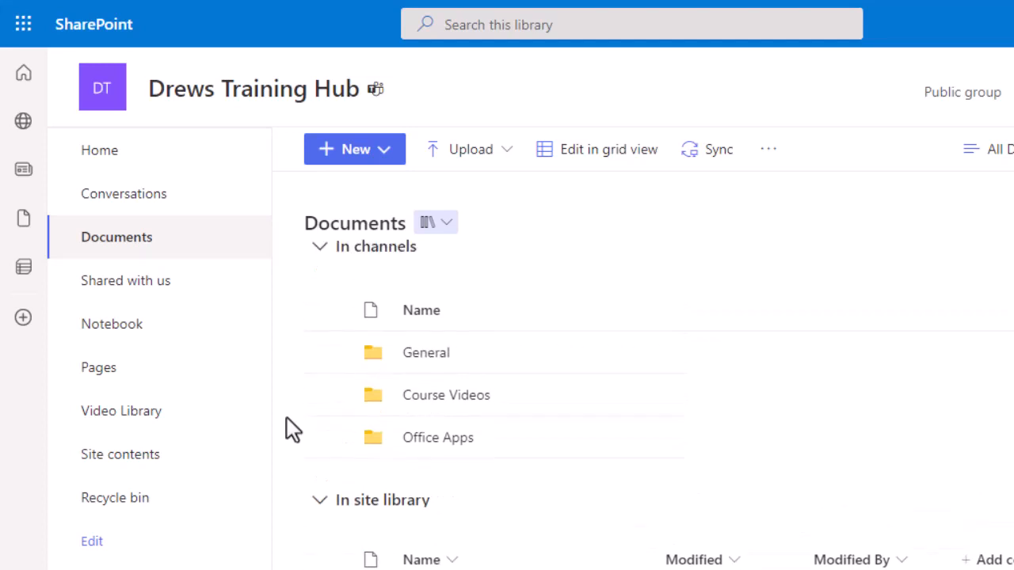
left_click(319, 252)
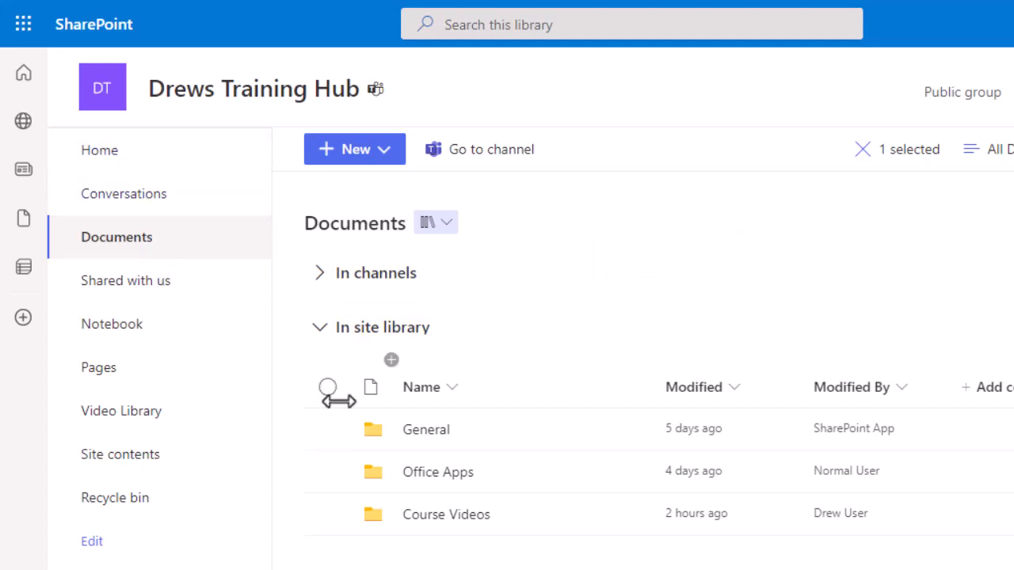
left_click(471, 517)
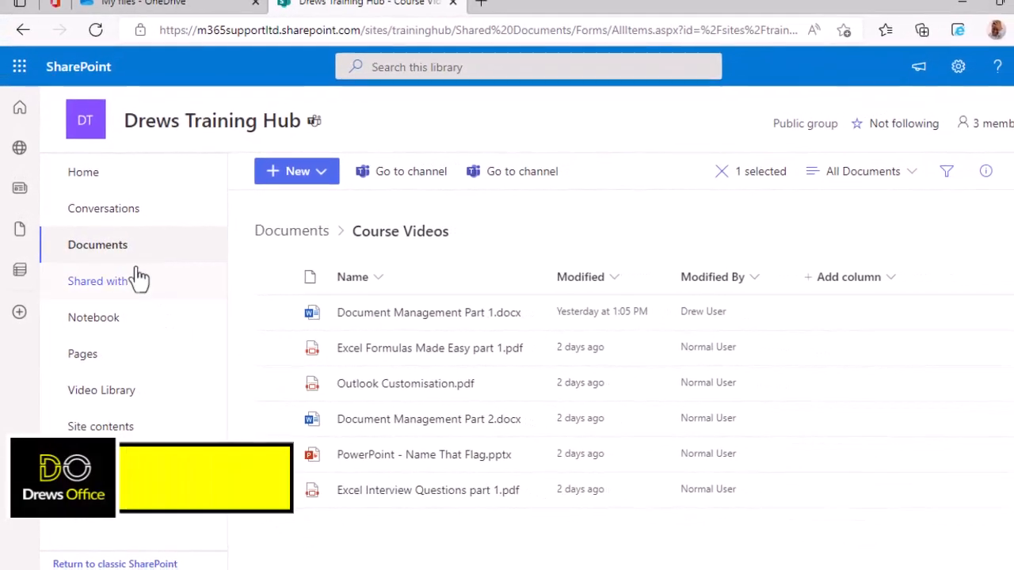
left_click(99, 247)
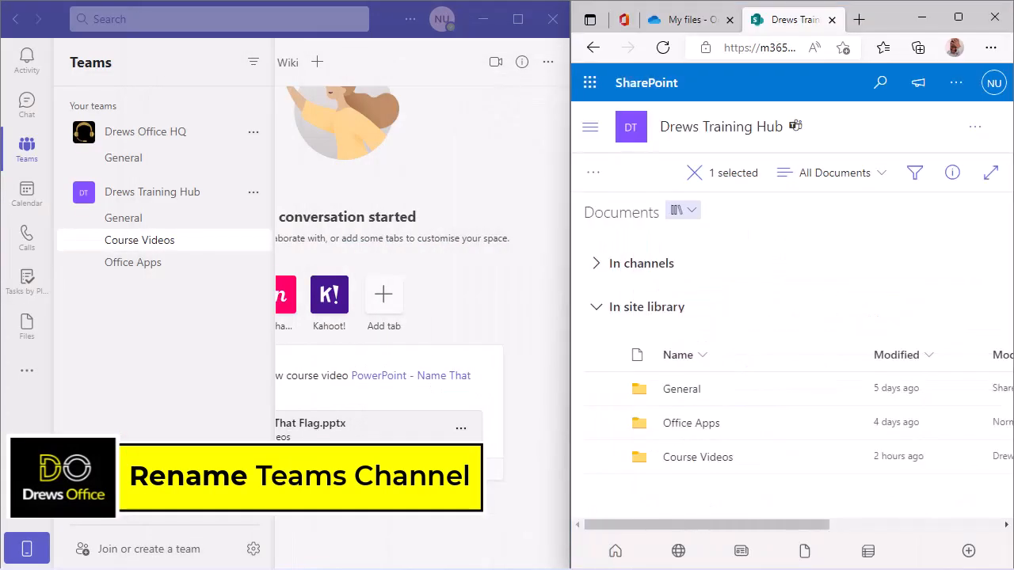
Rename the Course Videos channel of the Drews Training Hub team to Courseware
mouse_move(256, 249)
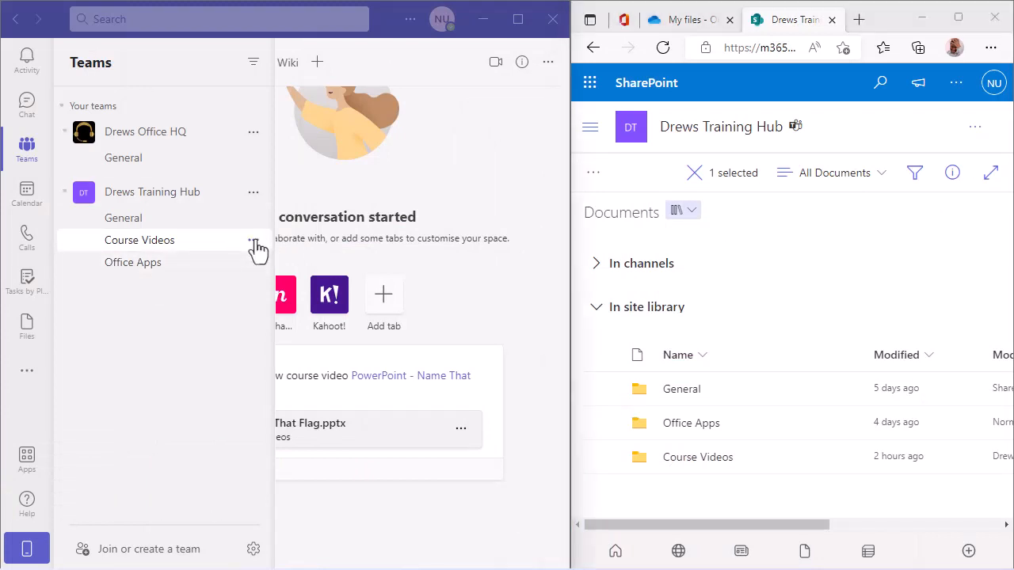
left_click(255, 241)
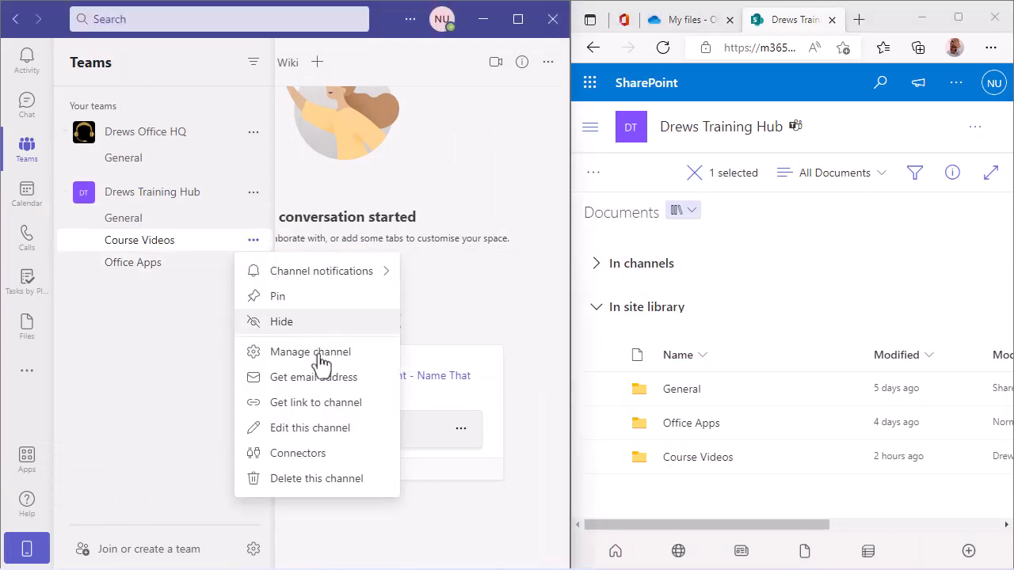
left_click(357, 429)
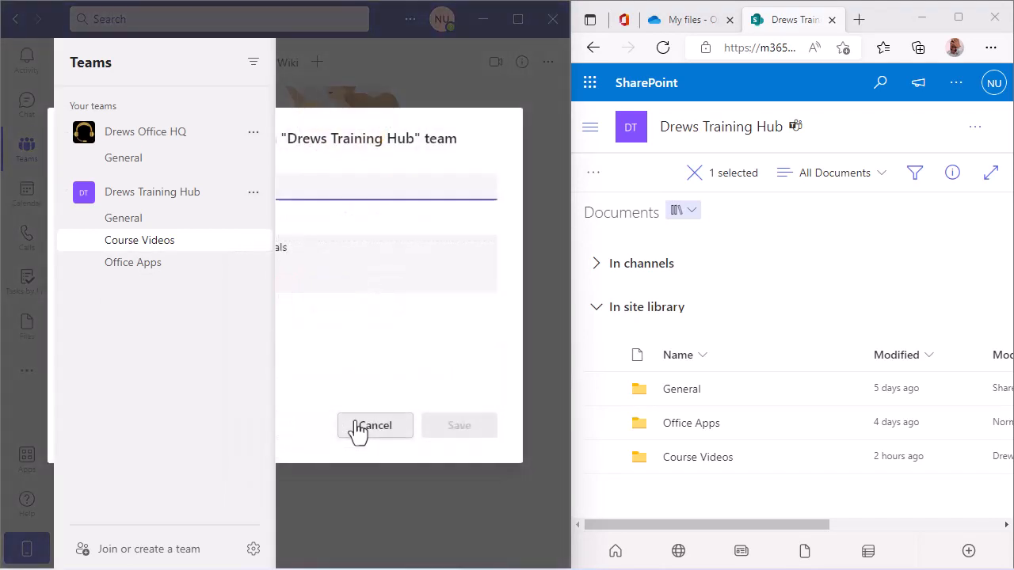
left_click(343, 189)
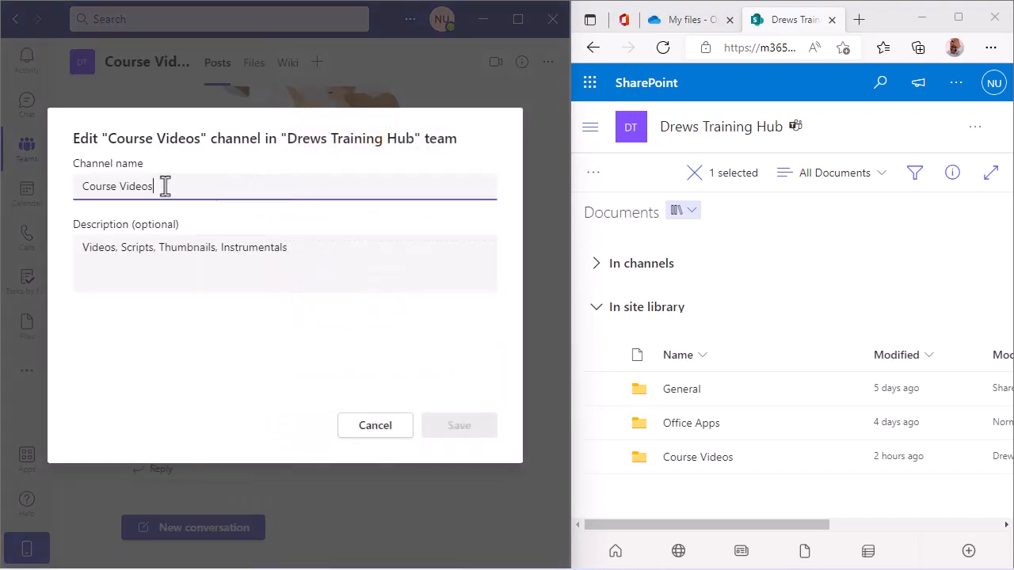
key("BackSpace")
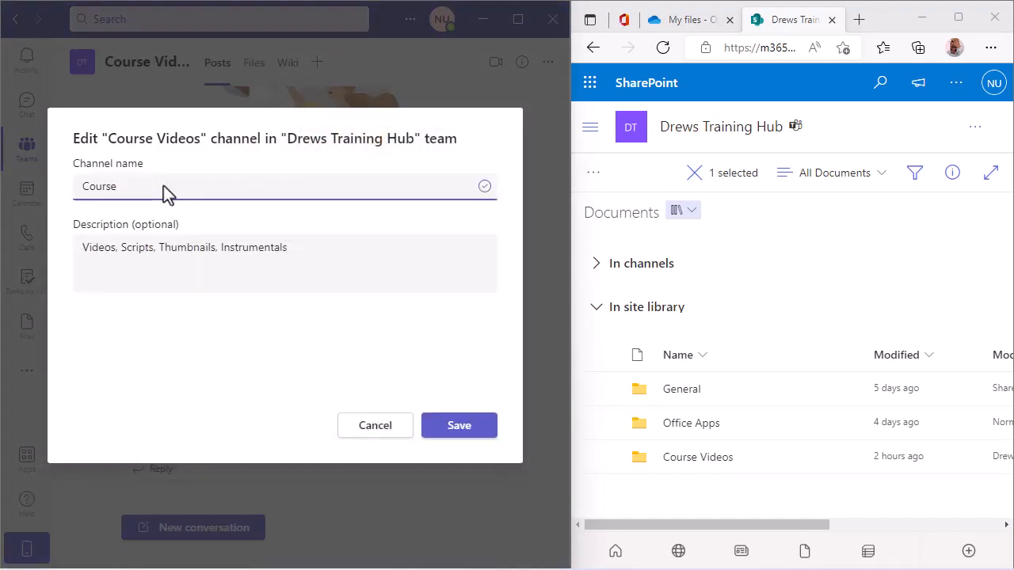
type("ware")
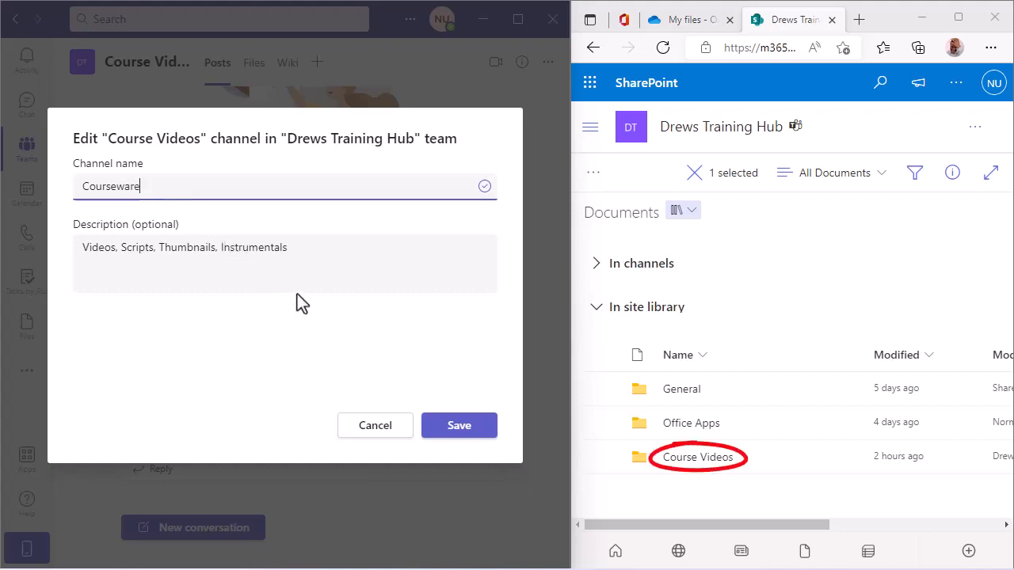
left_click(482, 446)
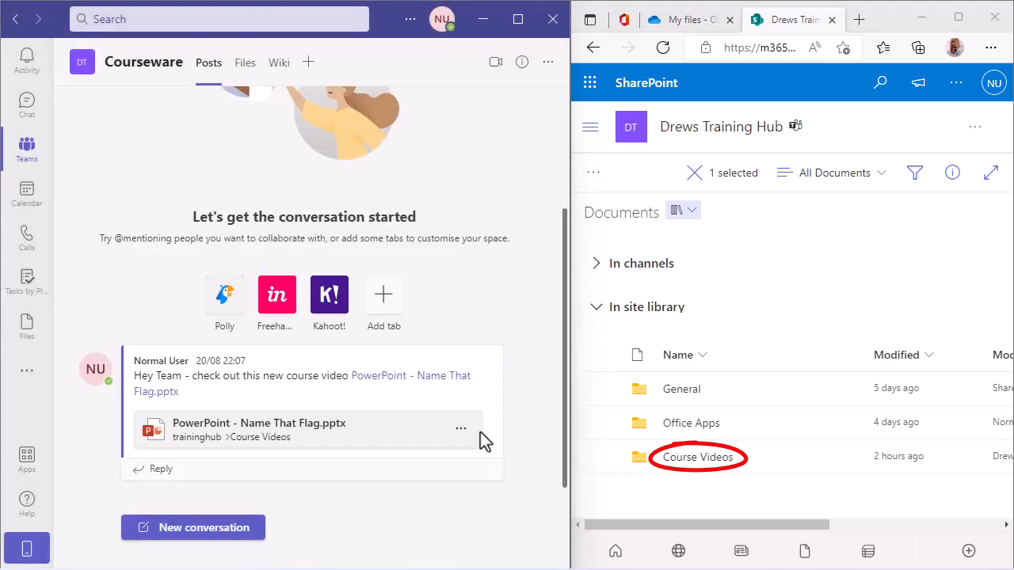
Refresh the SharePoint document library, maximise the browser window and open the Courseware folder
left_click(660, 49)
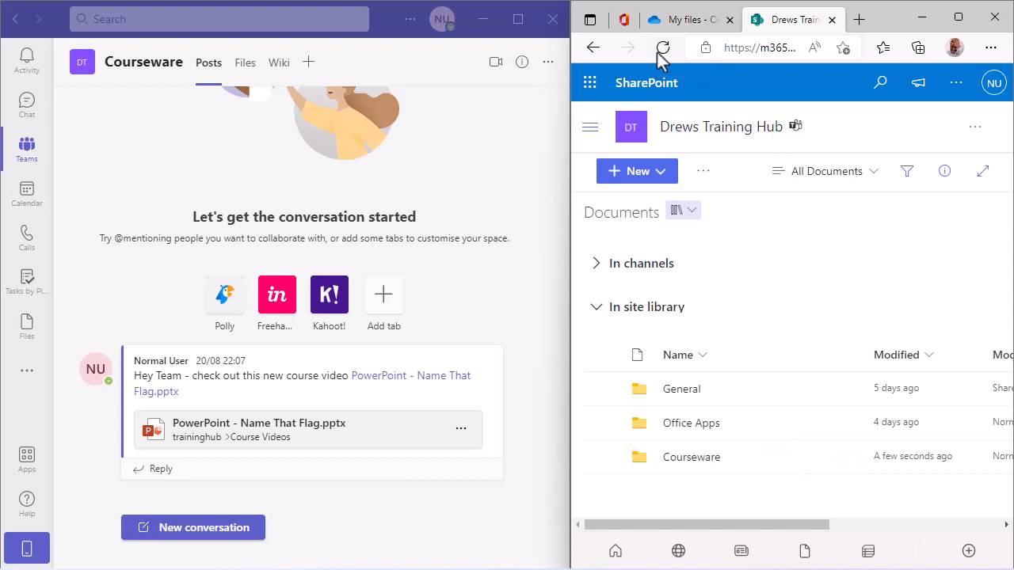
left_click(958, 17)
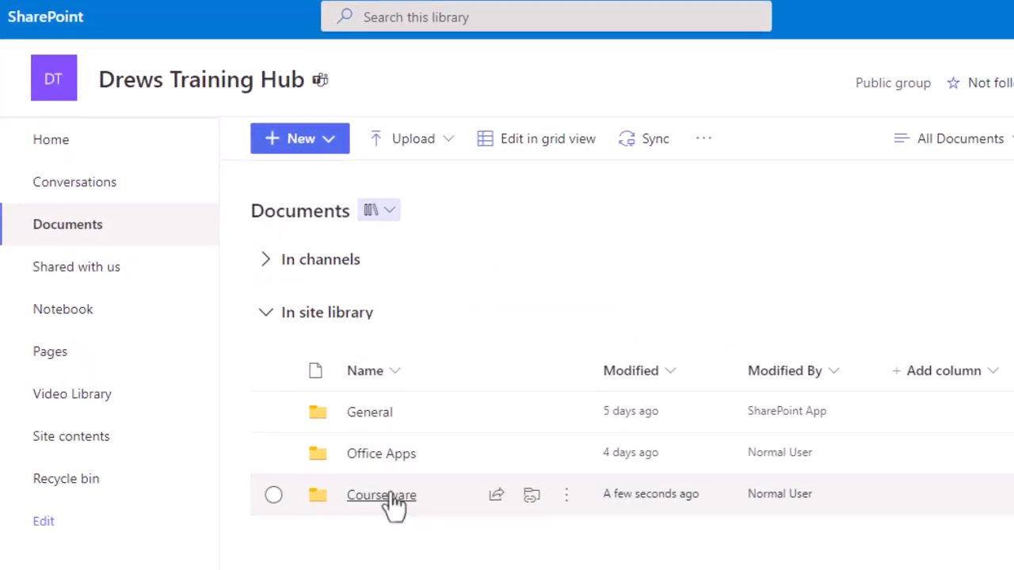
left_click(393, 493)
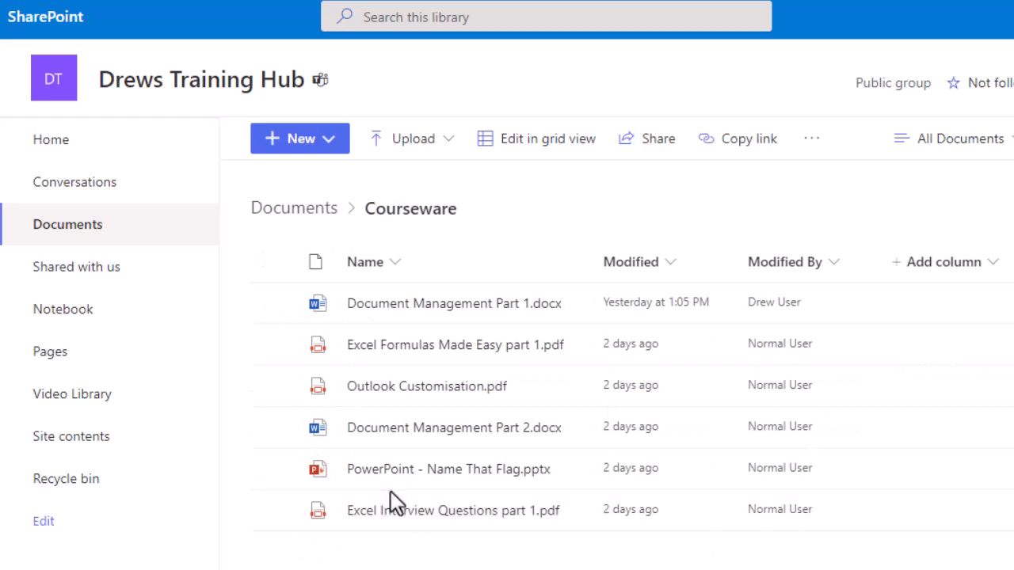
Examine the version history of Document Management Part 1.docx, including the actions offered for version 7.0
left_click(277, 303)
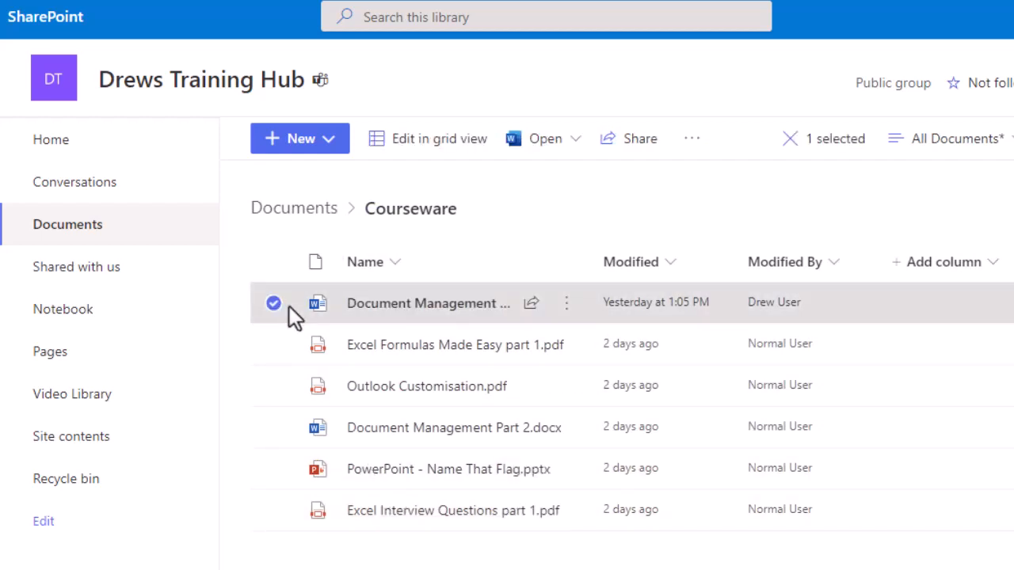
left_click(567, 304)
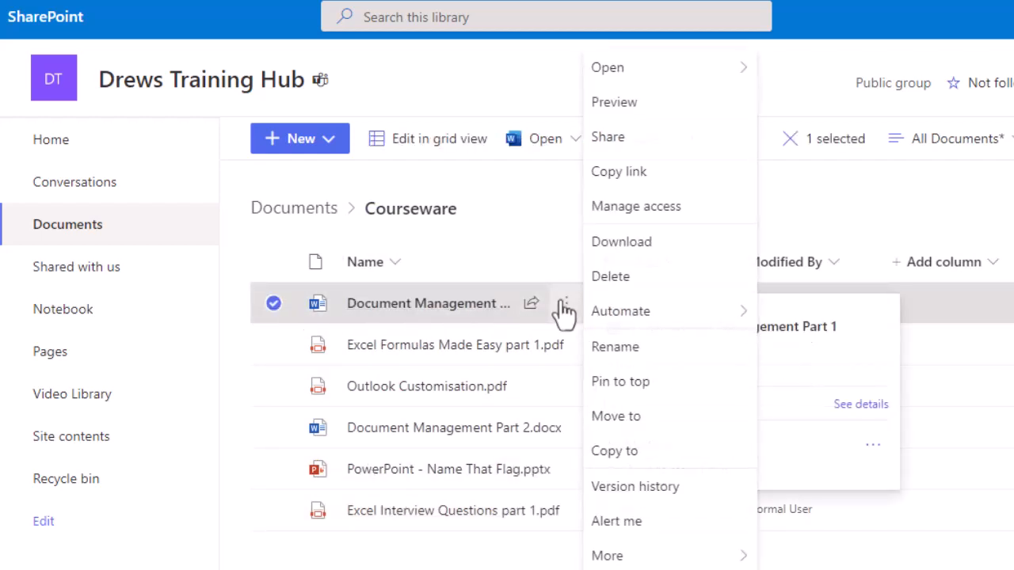
left_click(687, 487)
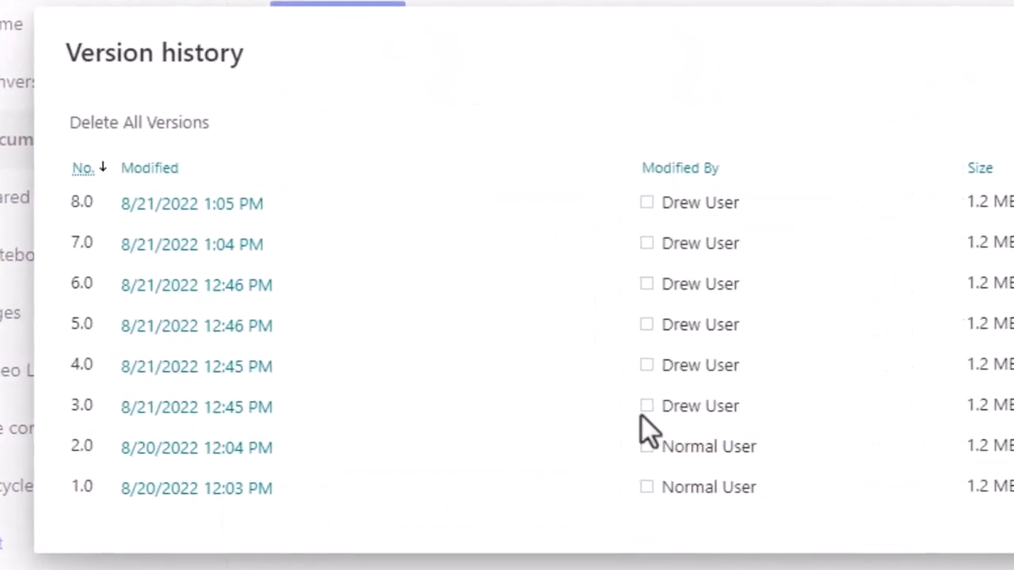
left_click(287, 245)
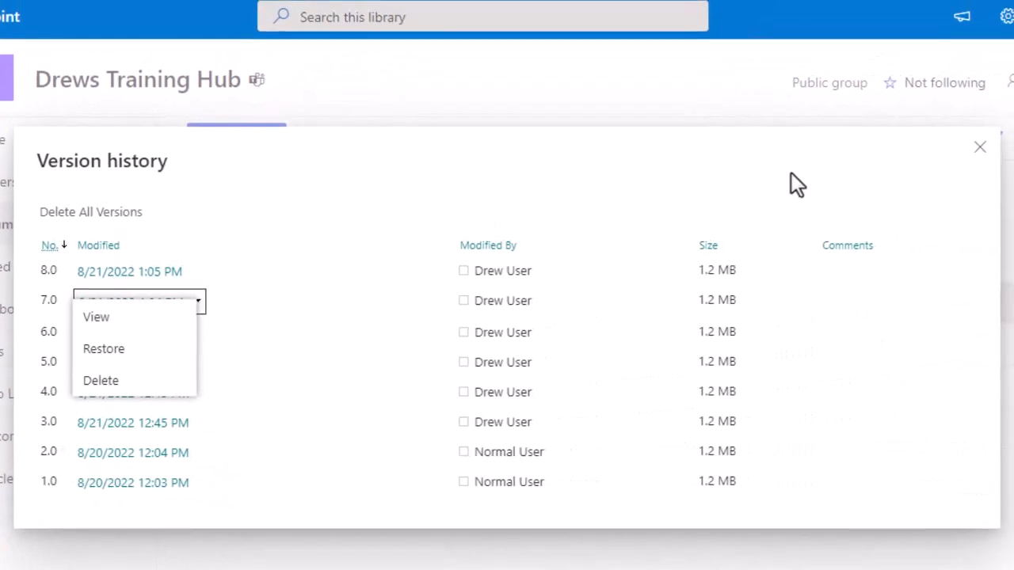
left_click(981, 152)
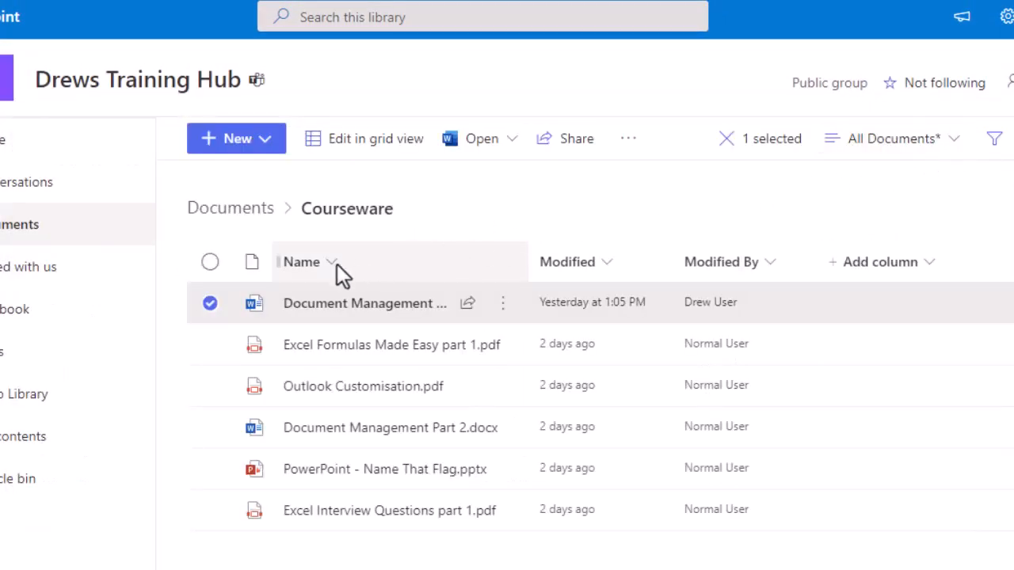
Deselect the document and sort the Courseware files by name from A to Z
left_click(211, 303)
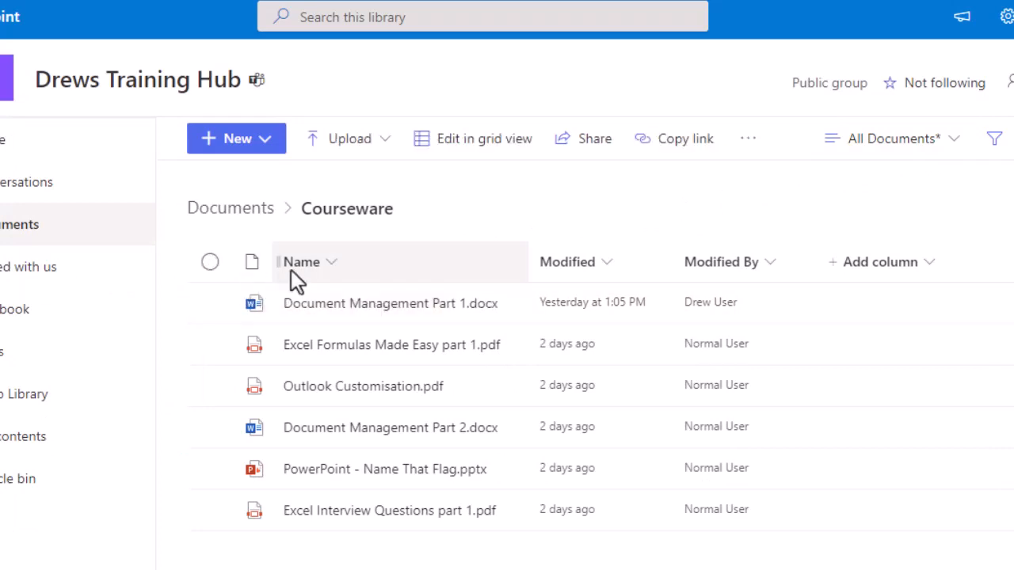
left_click(331, 263)
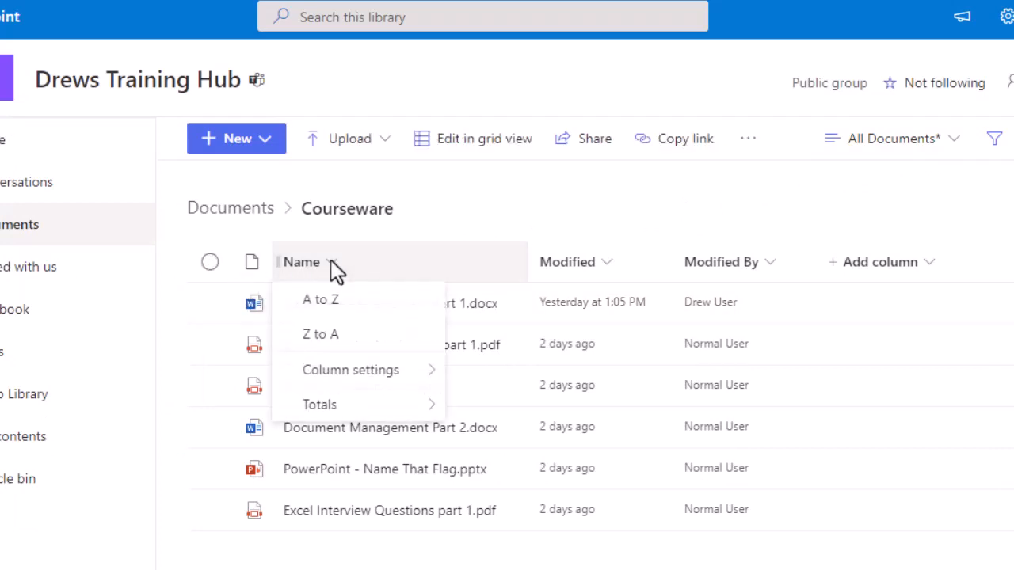
left_click(385, 309)
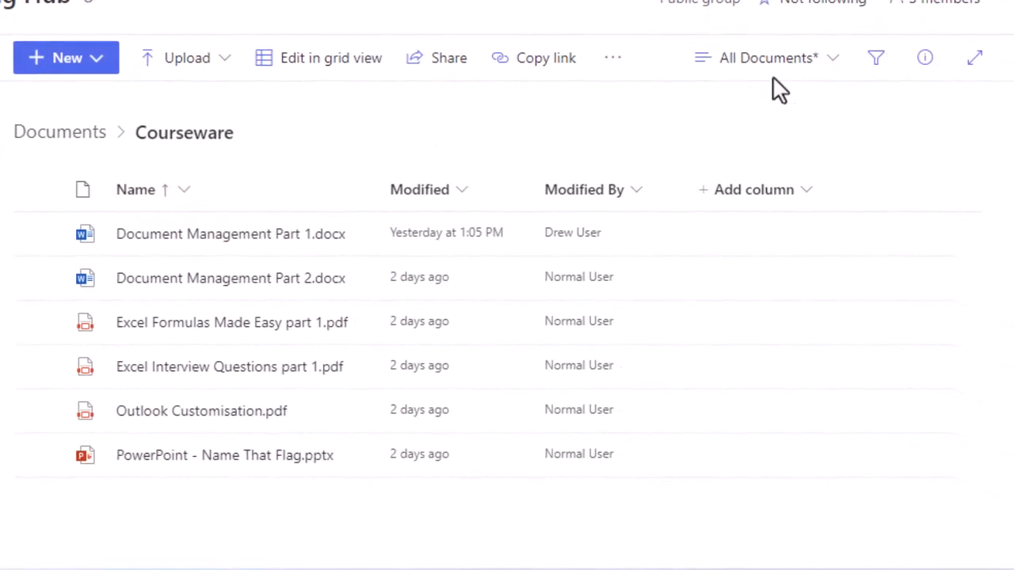
Filter the Courseware files by the pdf type and by the Word type in turn, clearing each filter
left_click(880, 63)
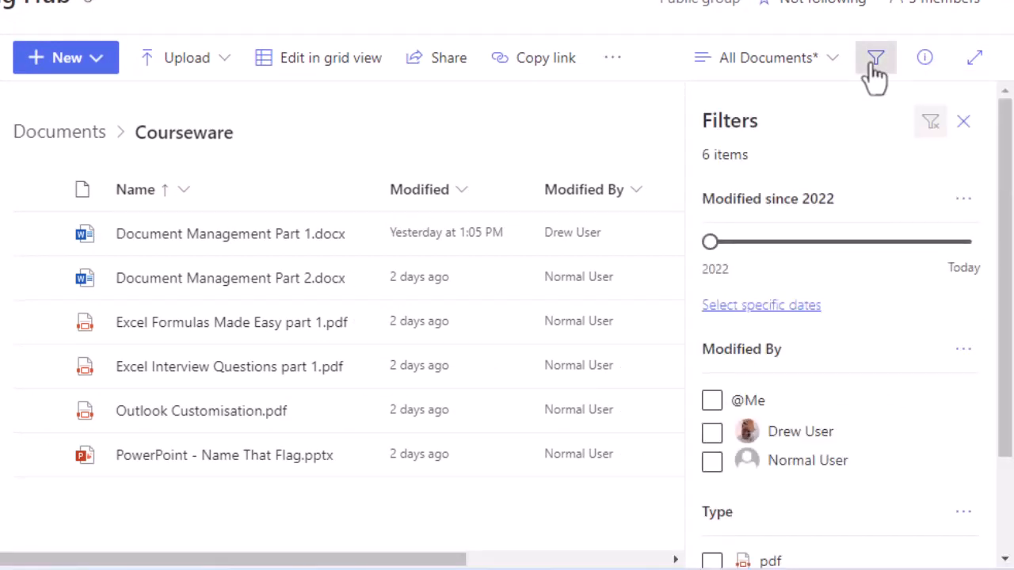
scroll(940, 417, "down", 2)
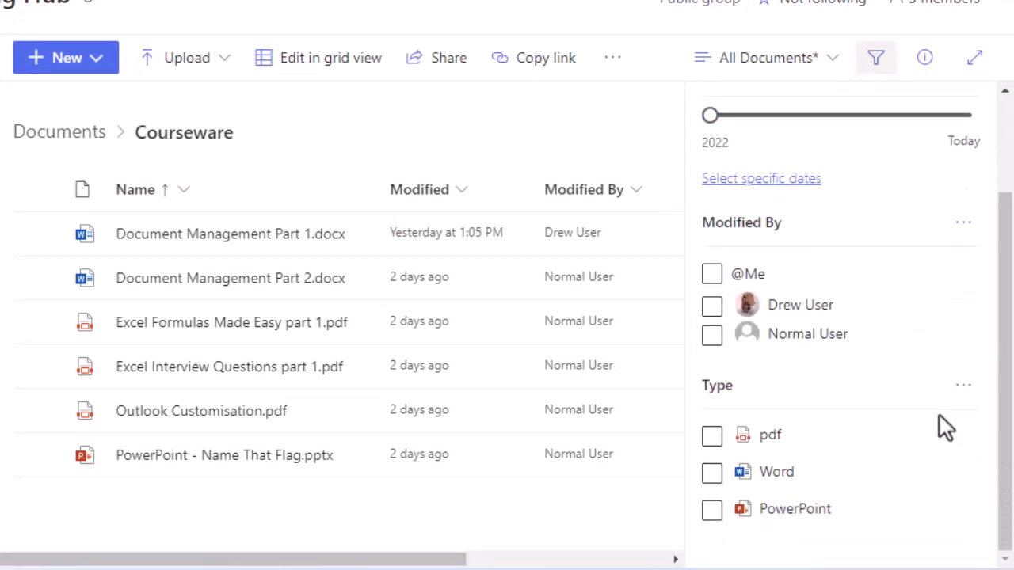
left_click(713, 438)
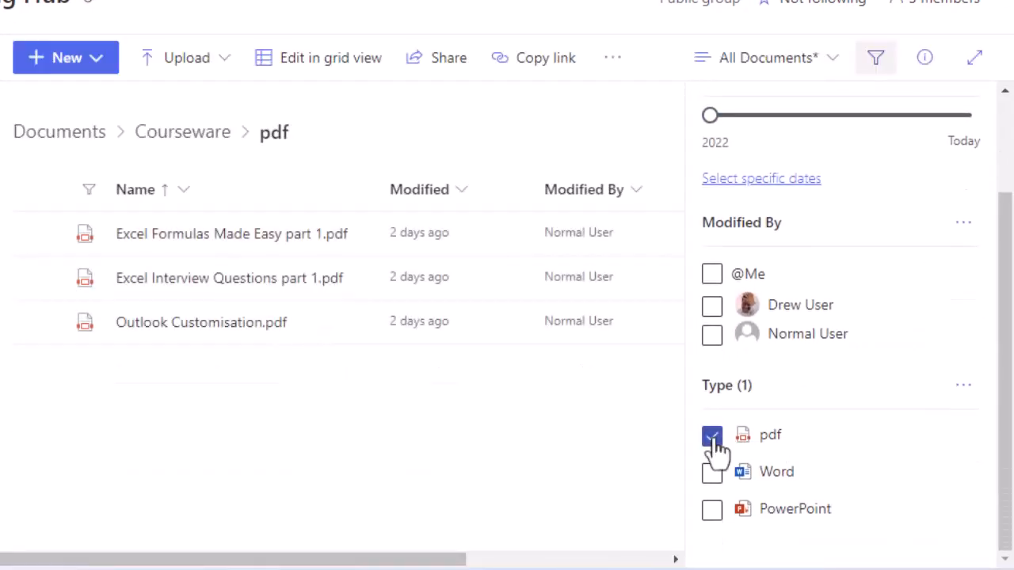
left_click(713, 438)
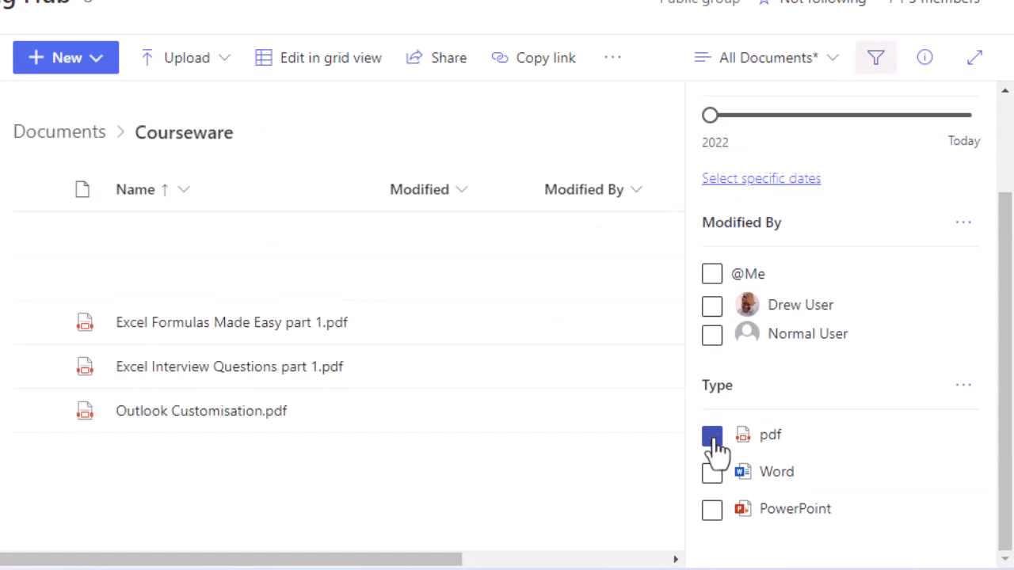
left_click(712, 474)
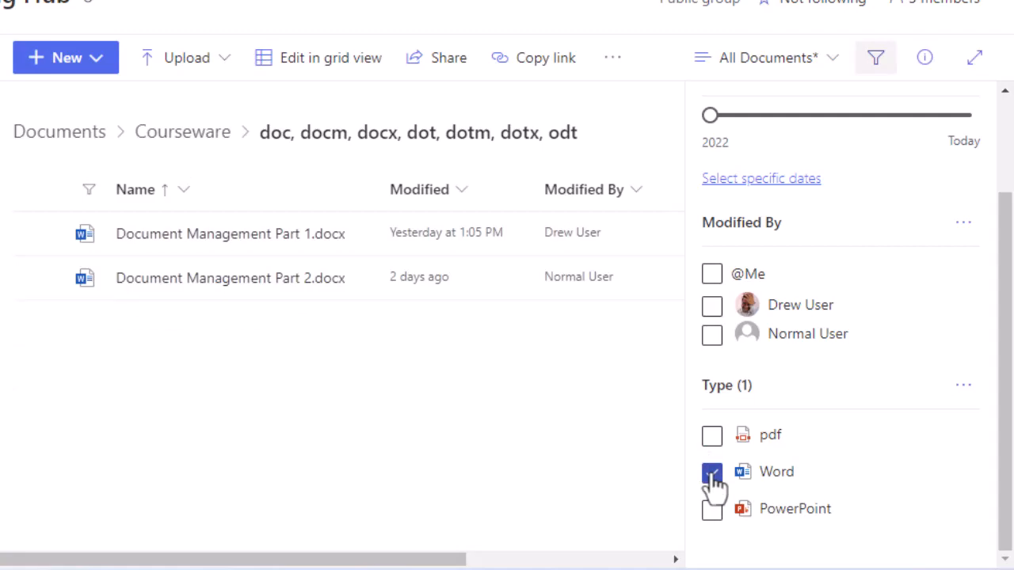
left_click(712, 474)
scroll(806, 443, "up", 3)
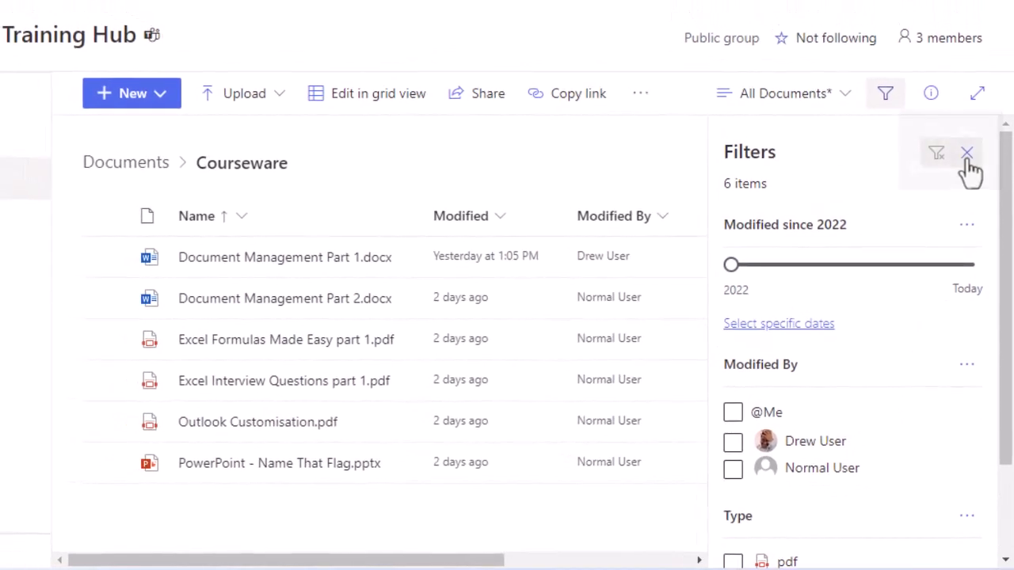
left_click(966, 154)
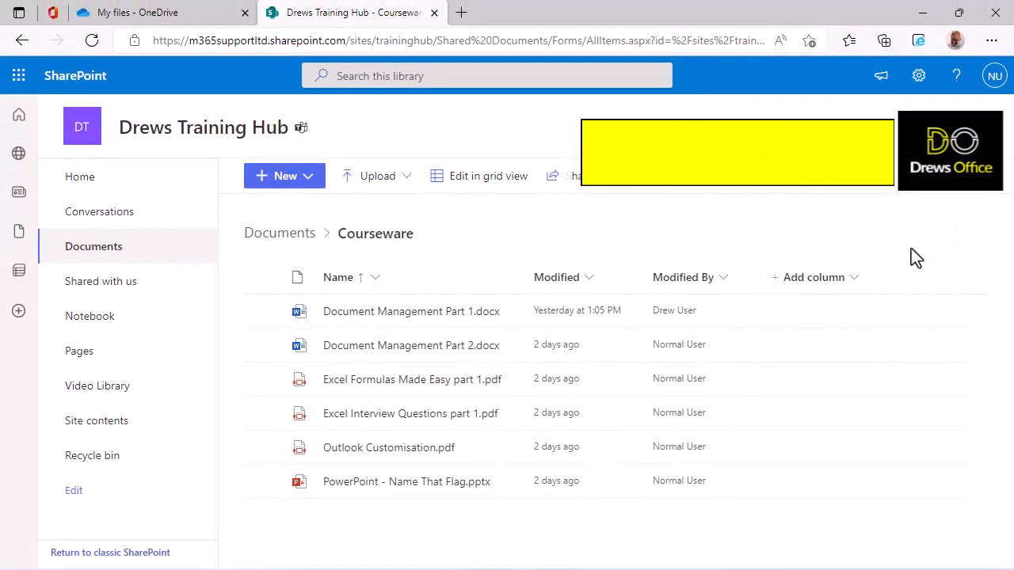